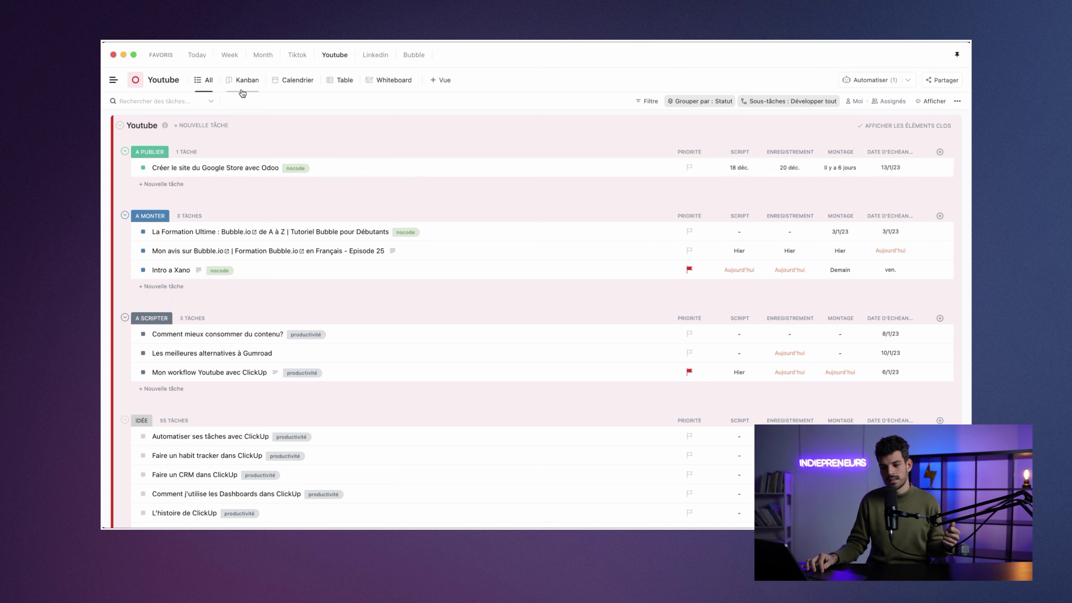
View the Youtube list as a Kanban board and return to the All view
left_click(255, 80)
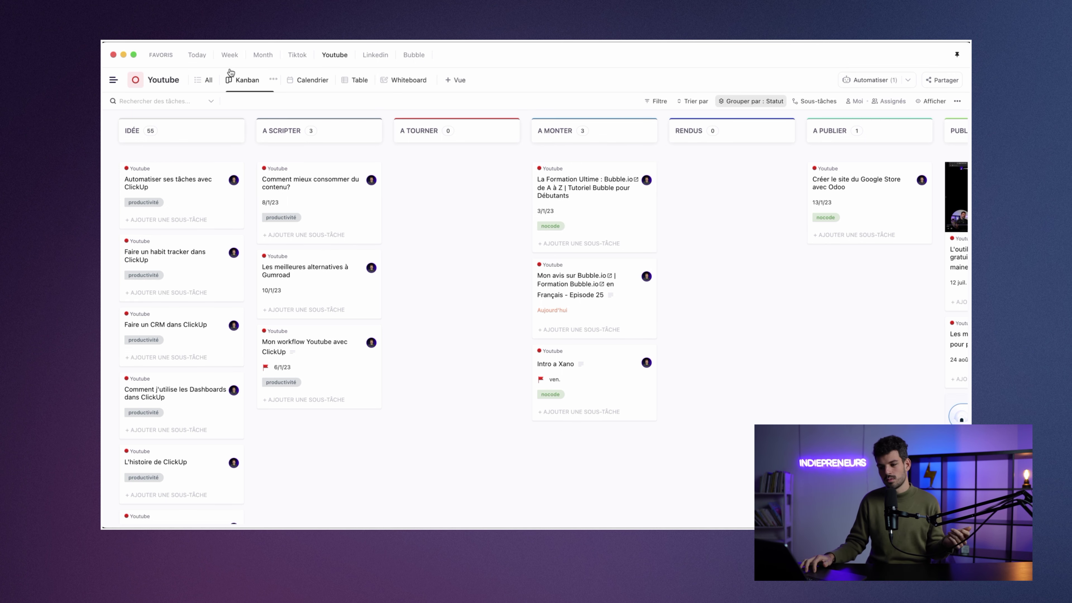
left_click(207, 81)
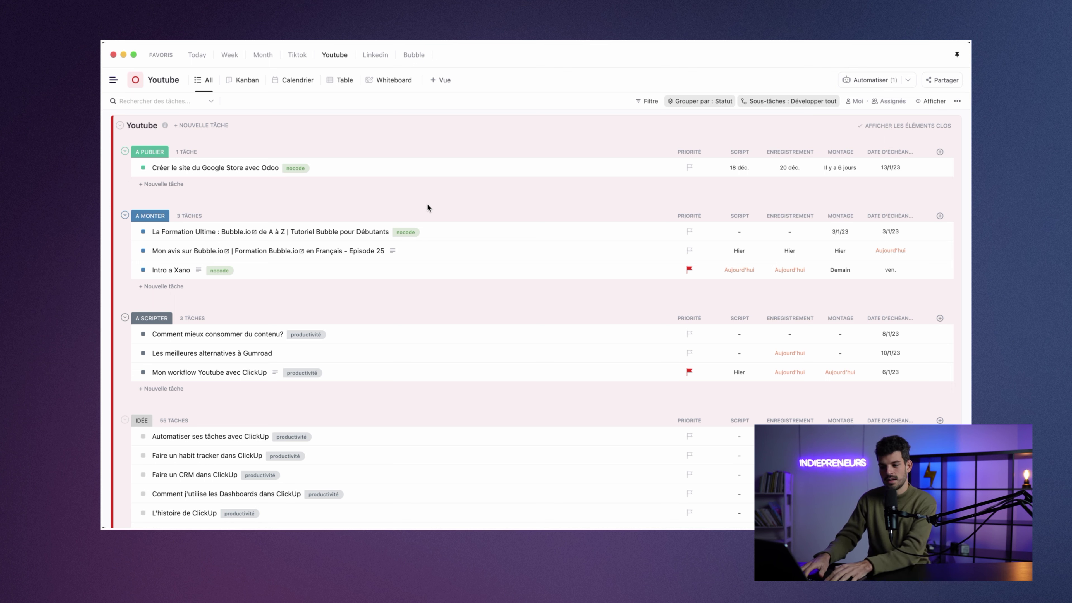
Create a task named "Automatiser ClickUp et Make" in the Youtube list
key("t")
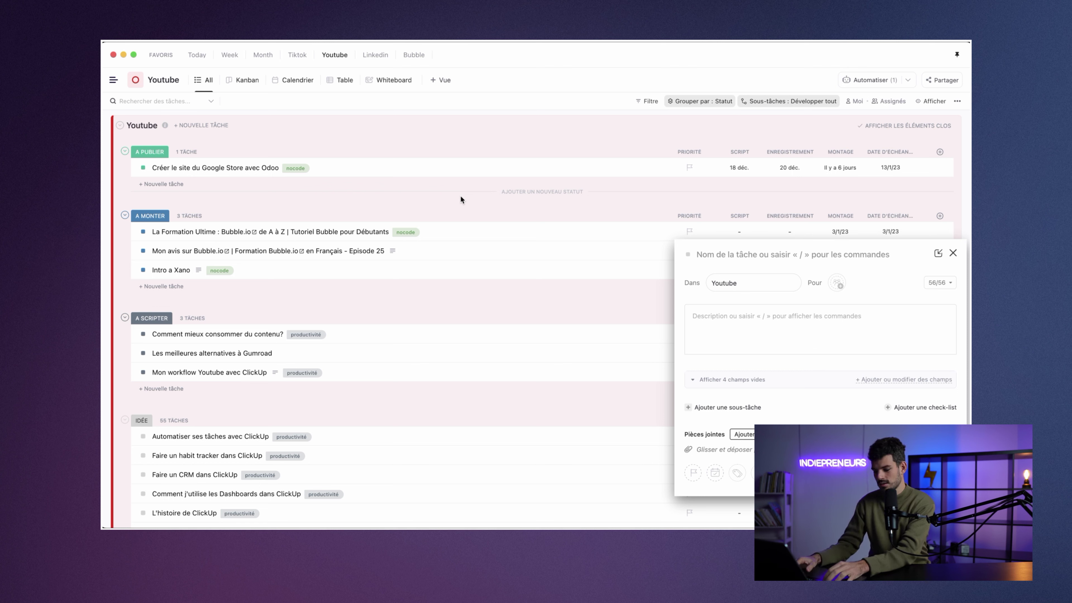
type("Automatiser Cl")
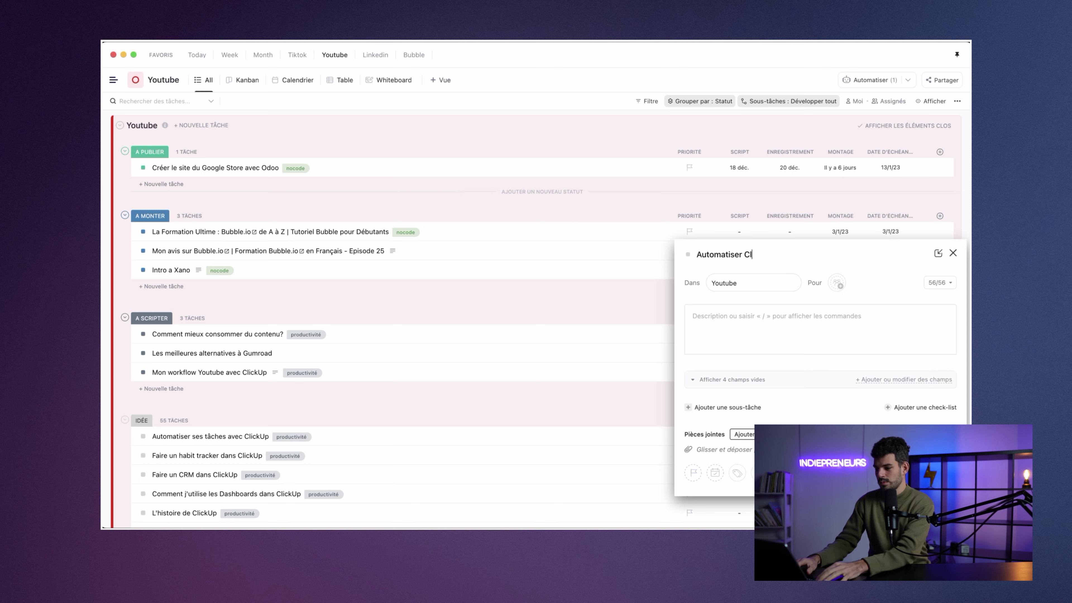
type("ickUp et Make")
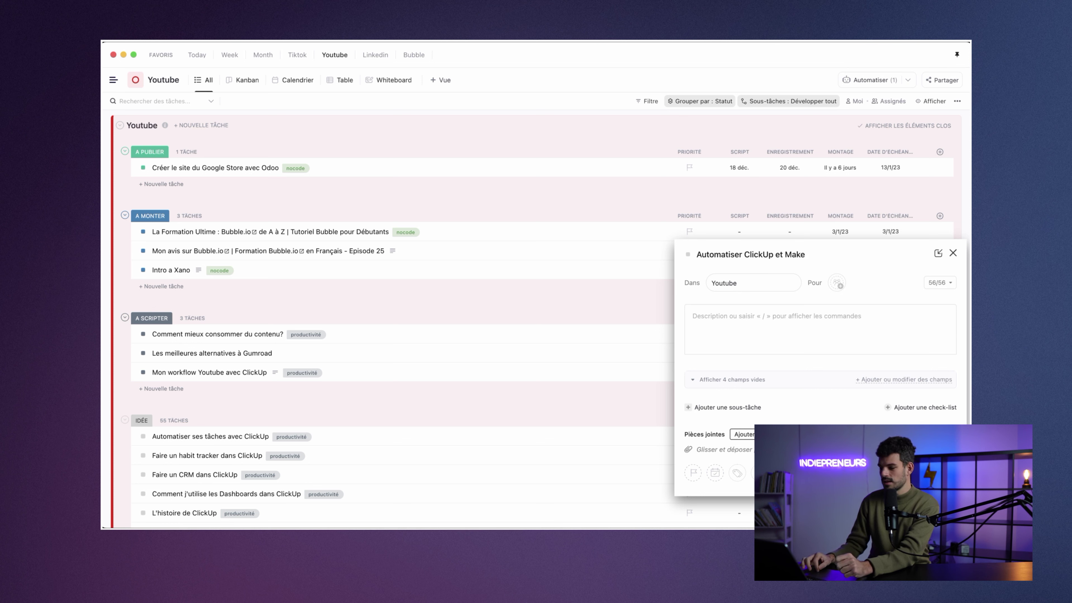
key("Escape")
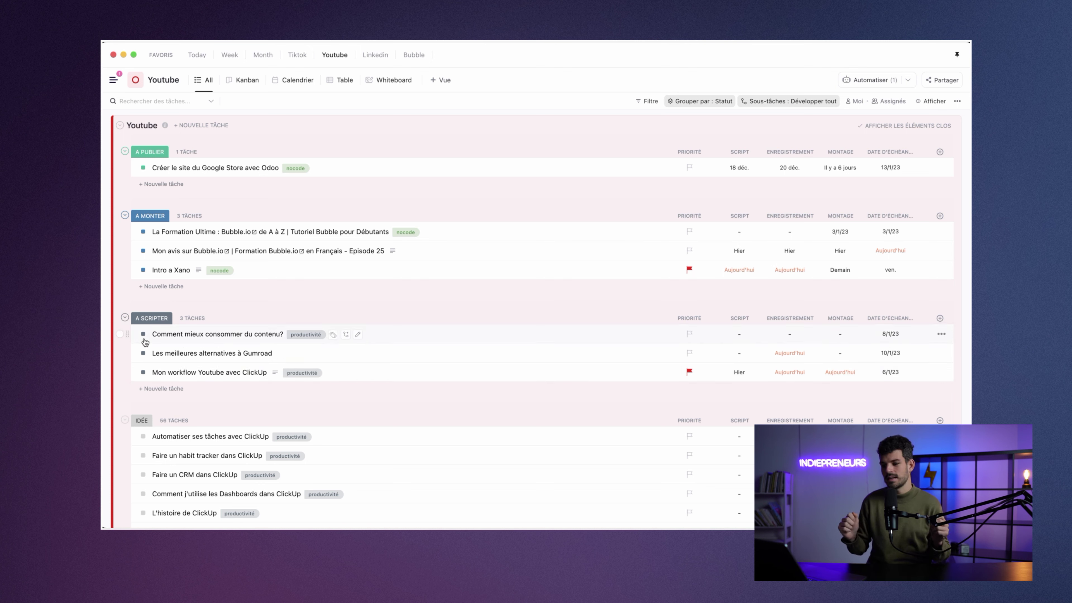
Show the Youtube list as a table and open the Intro a Xano task down to its subtask field
left_click(340, 81)
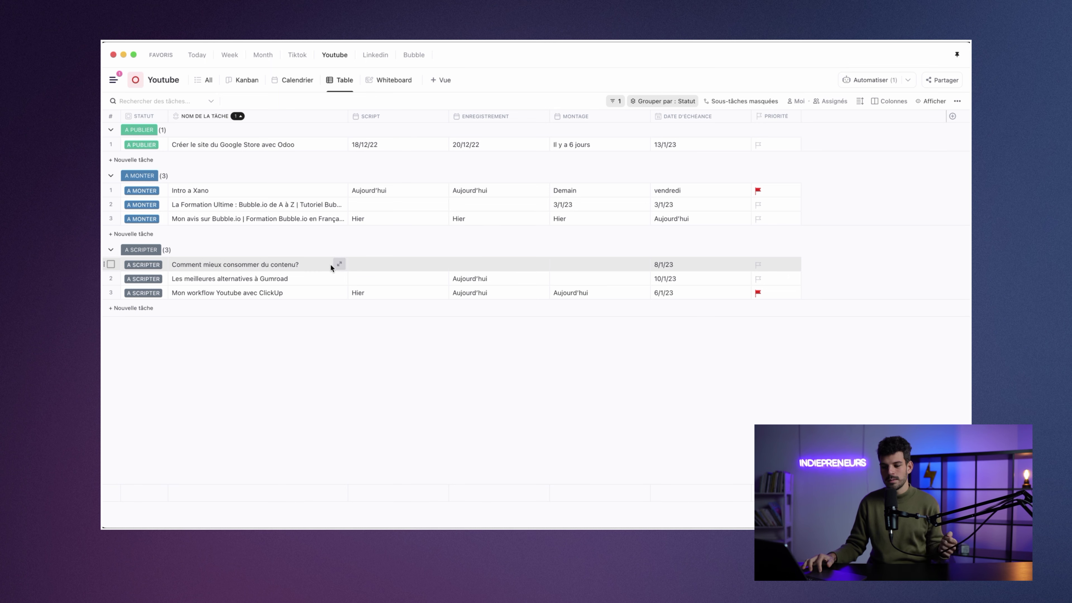
left_click(340, 198)
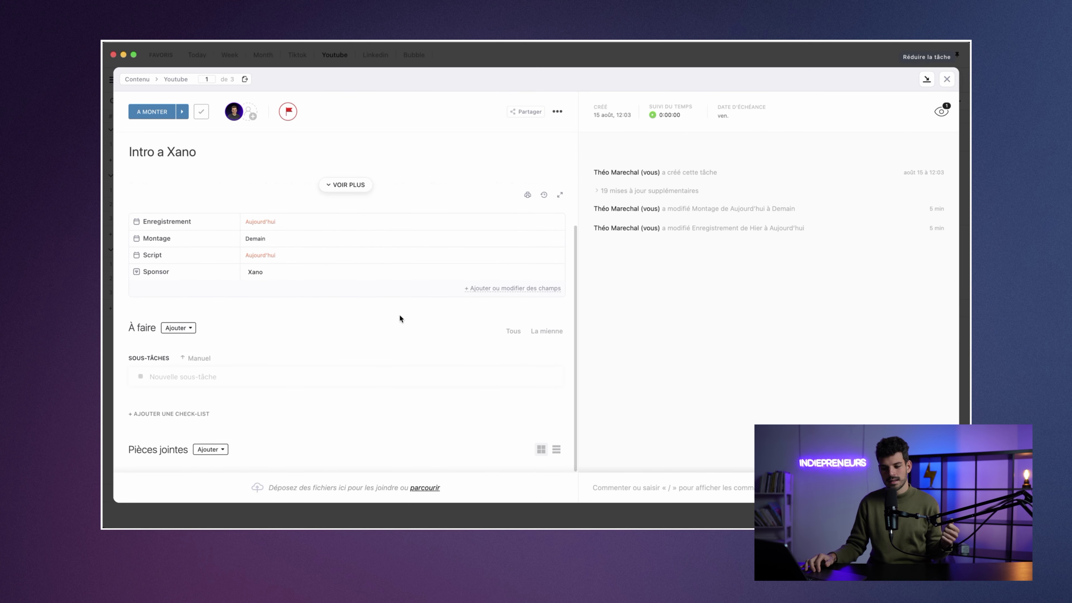
left_click(185, 380)
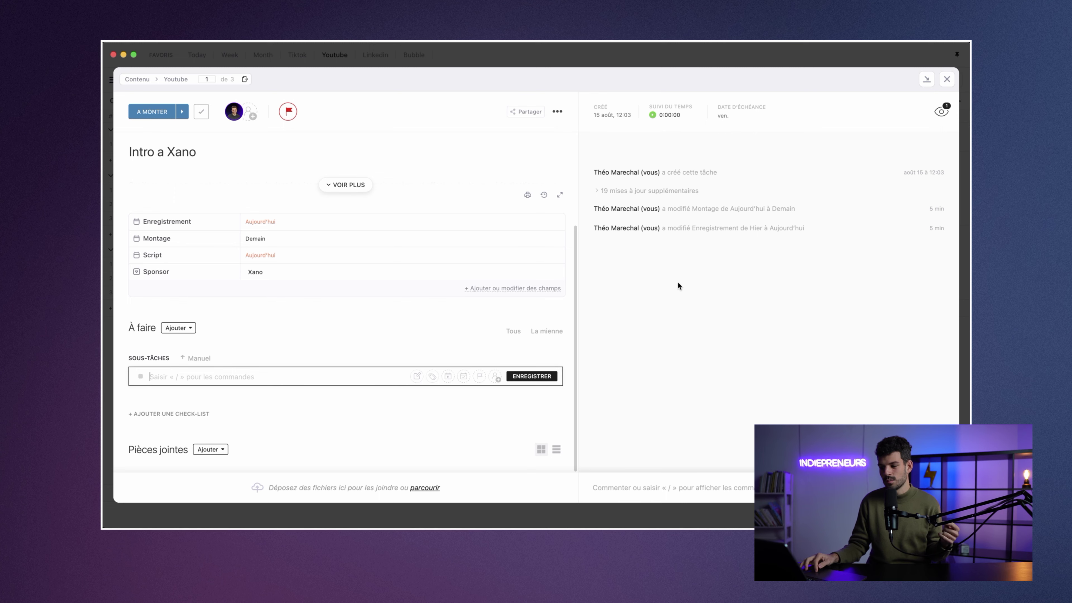
Review the custom fields defined for the Youtube list from the Intro a Xano task, leaving them as they are
left_click(485, 288)
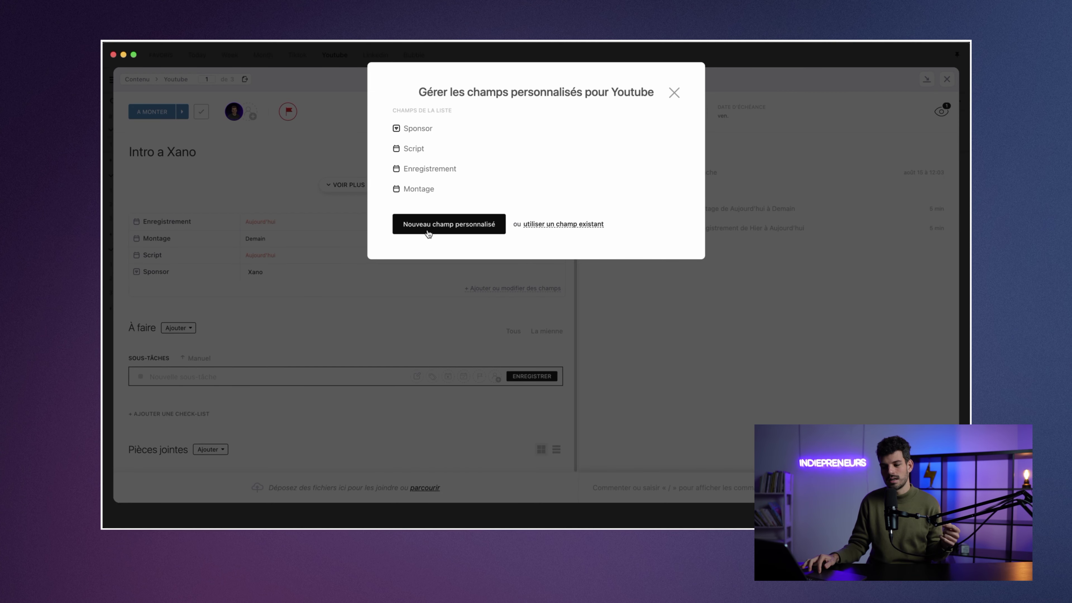
left_click(671, 101)
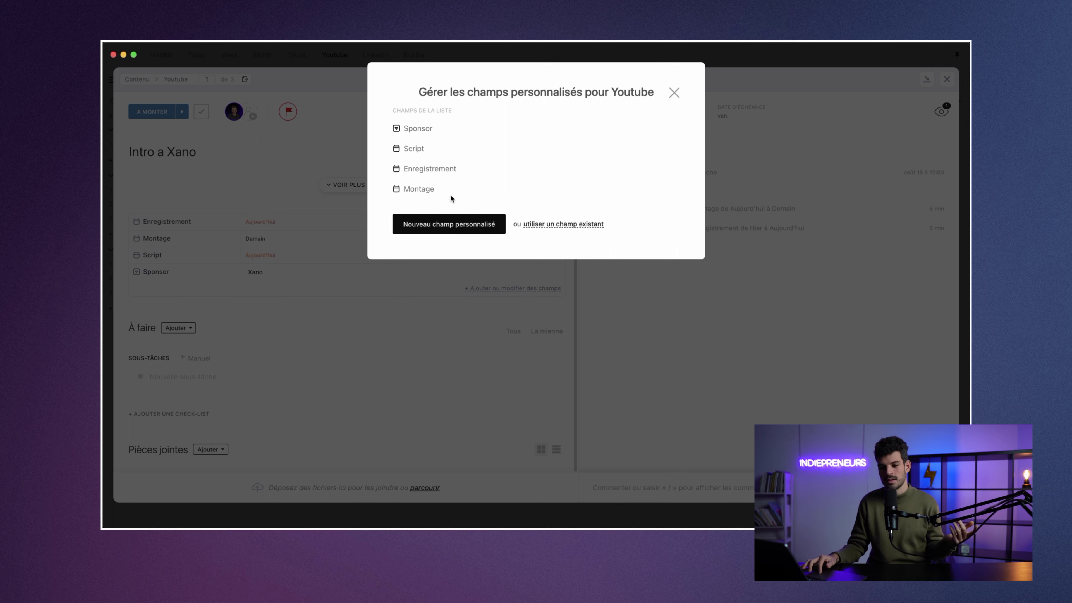
left_click(673, 93)
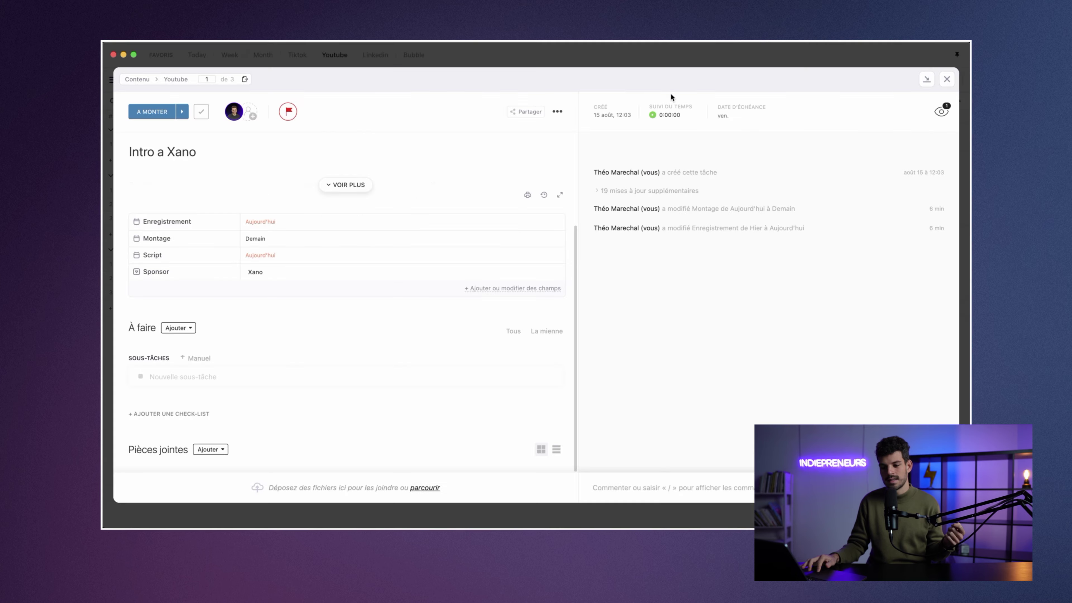
Examine the status options available for the Intro a Xano task without choosing another one
left_click(141, 107)
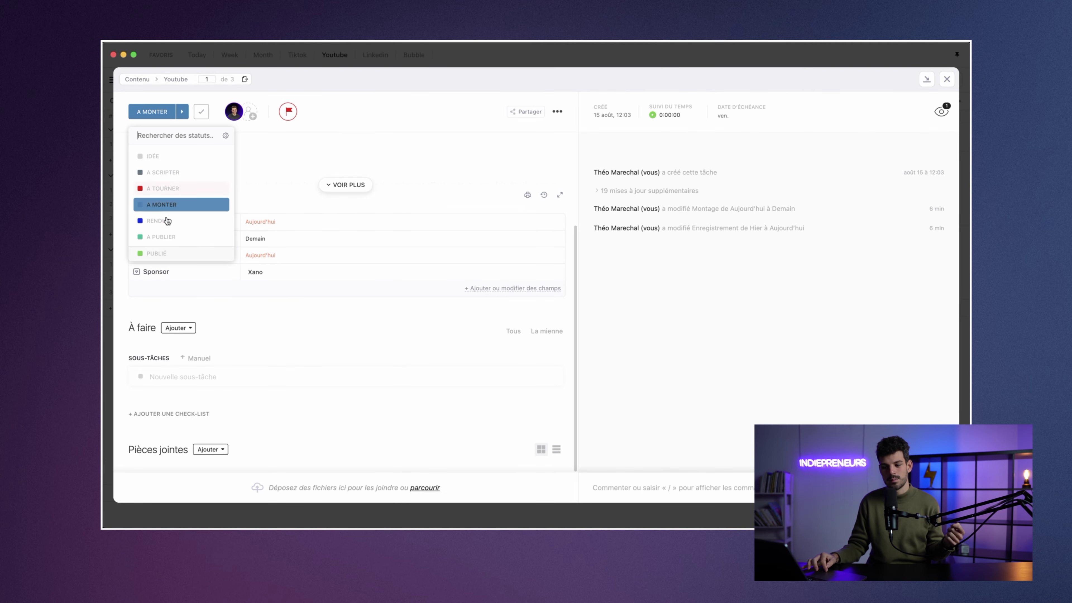
left_click(290, 192)
left_click(169, 113)
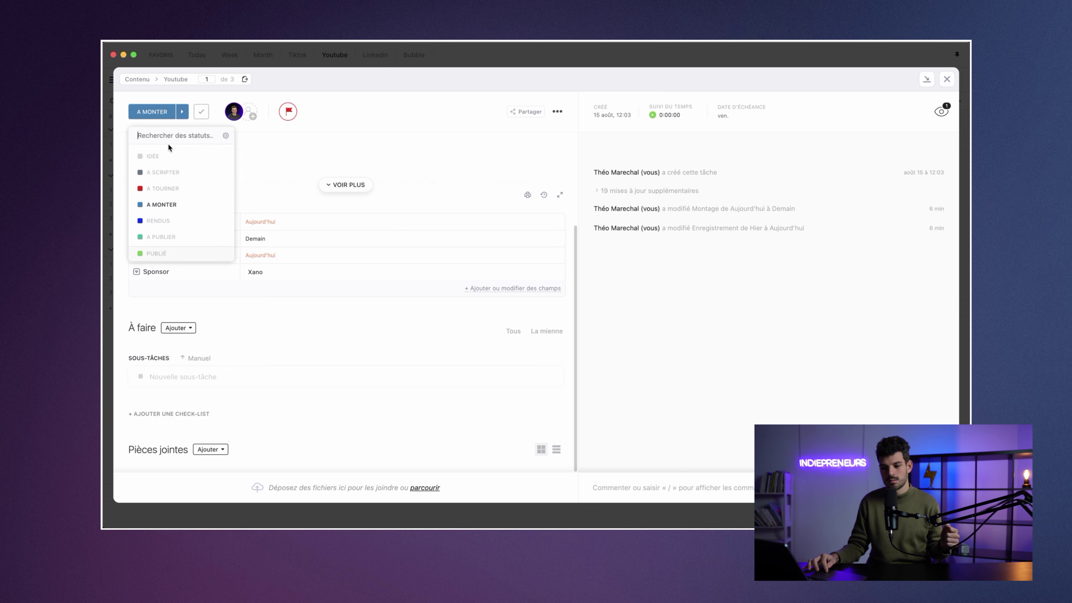
left_click(266, 176)
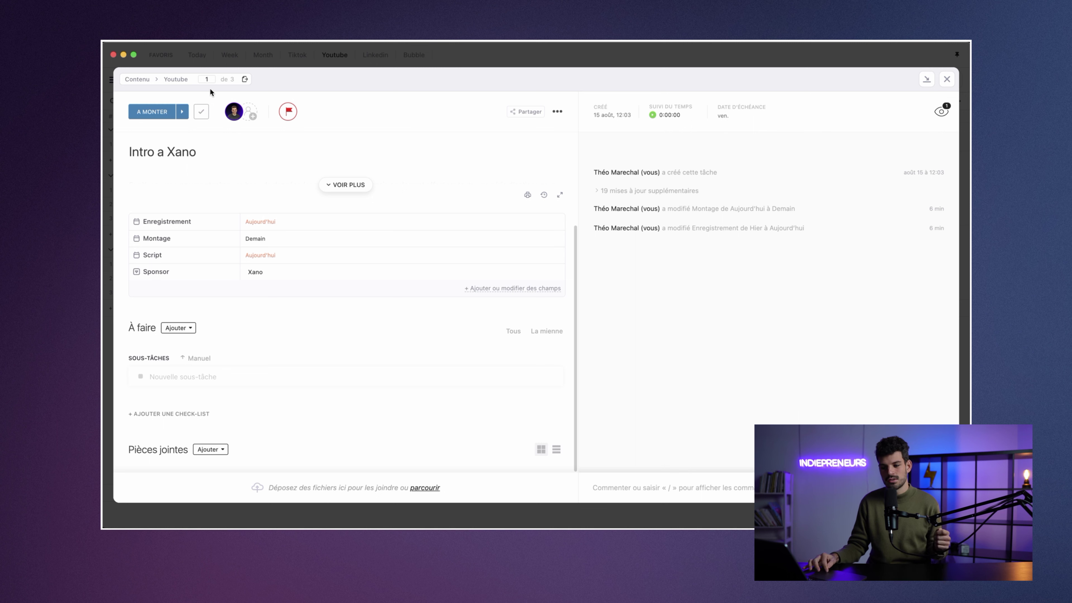
left_click(167, 112)
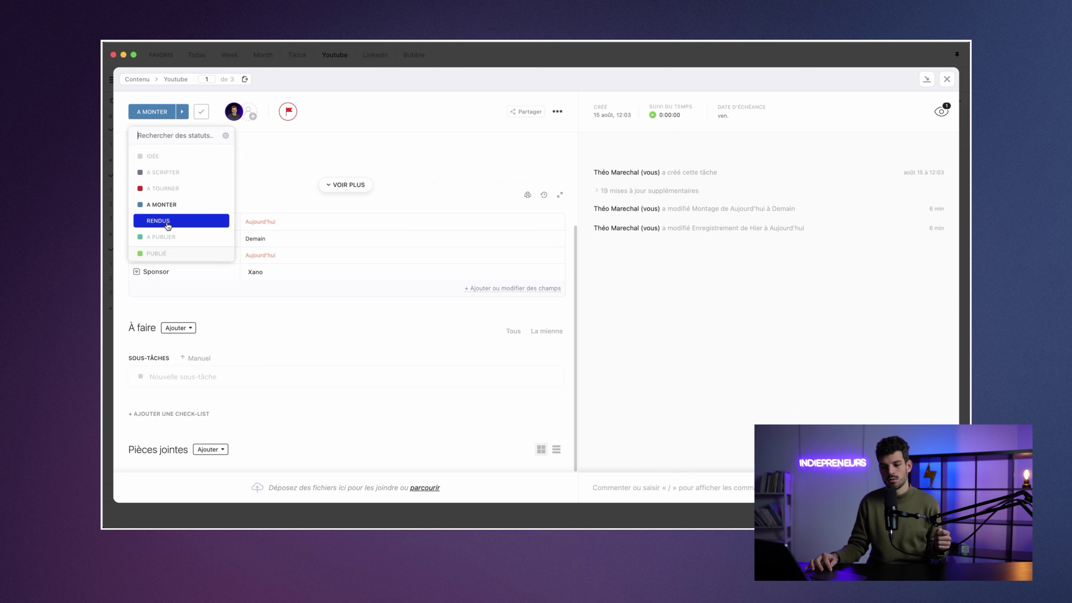
left_click(254, 199)
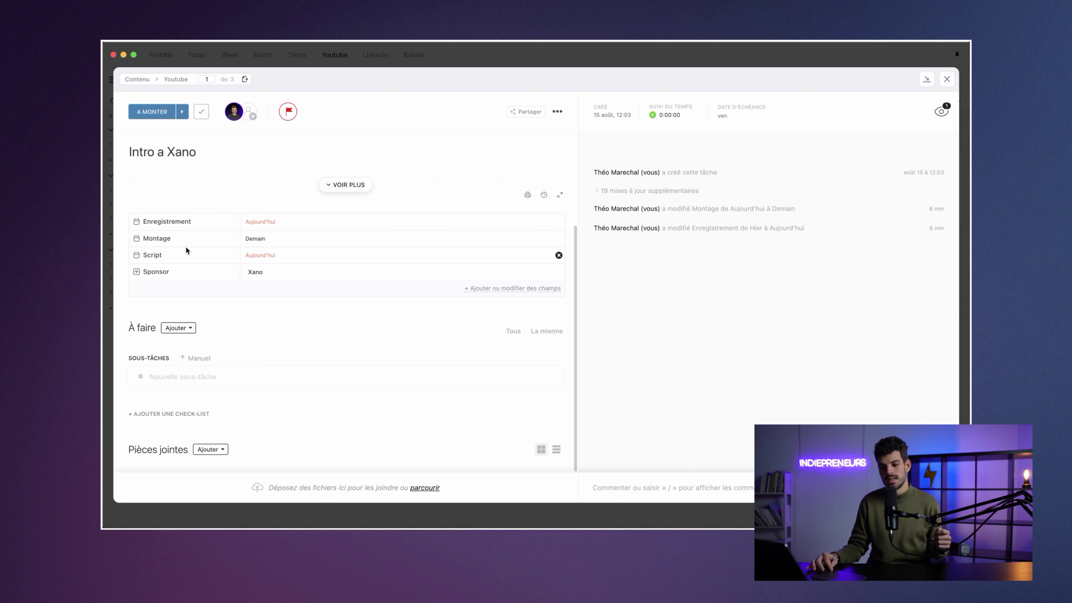
left_click(164, 112)
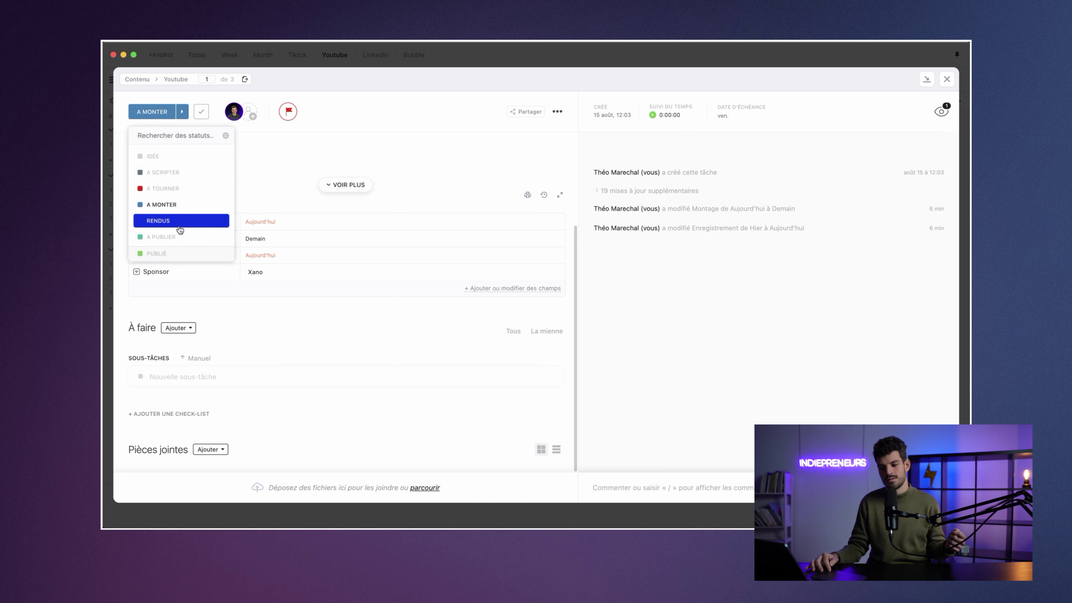
left_click(268, 181)
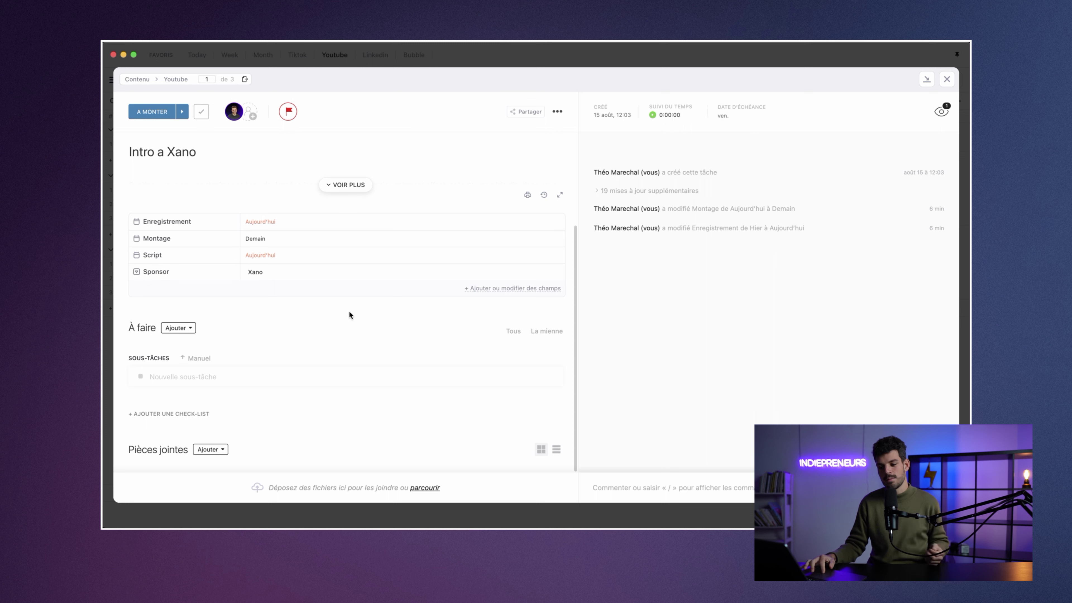
Add a subtask named "Intro a Xano - Enregistrement" to the Intro a Xano task
left_click(257, 373)
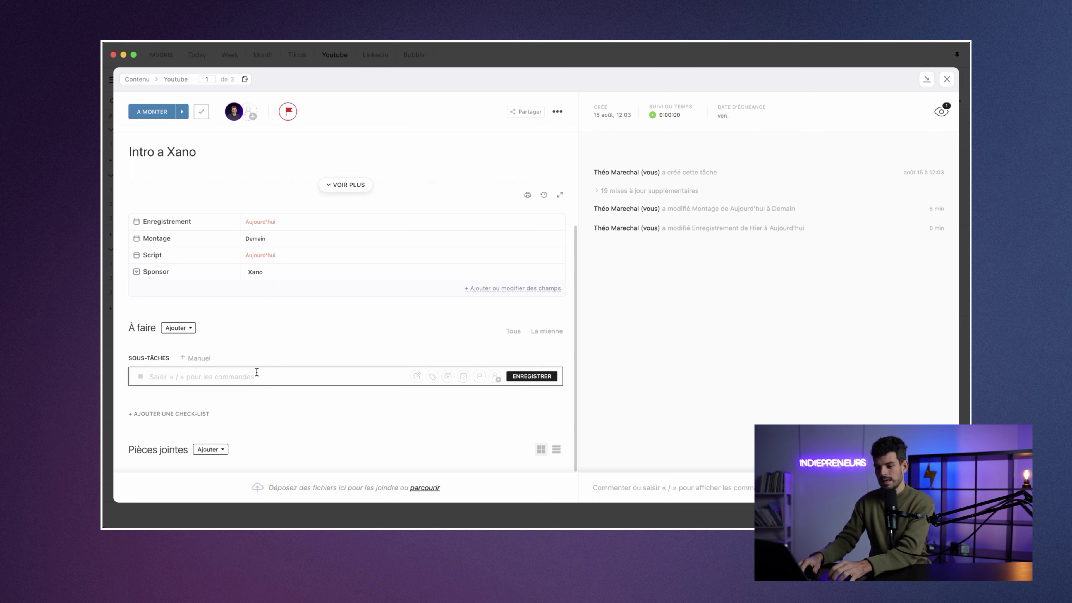
type("Intro a X")
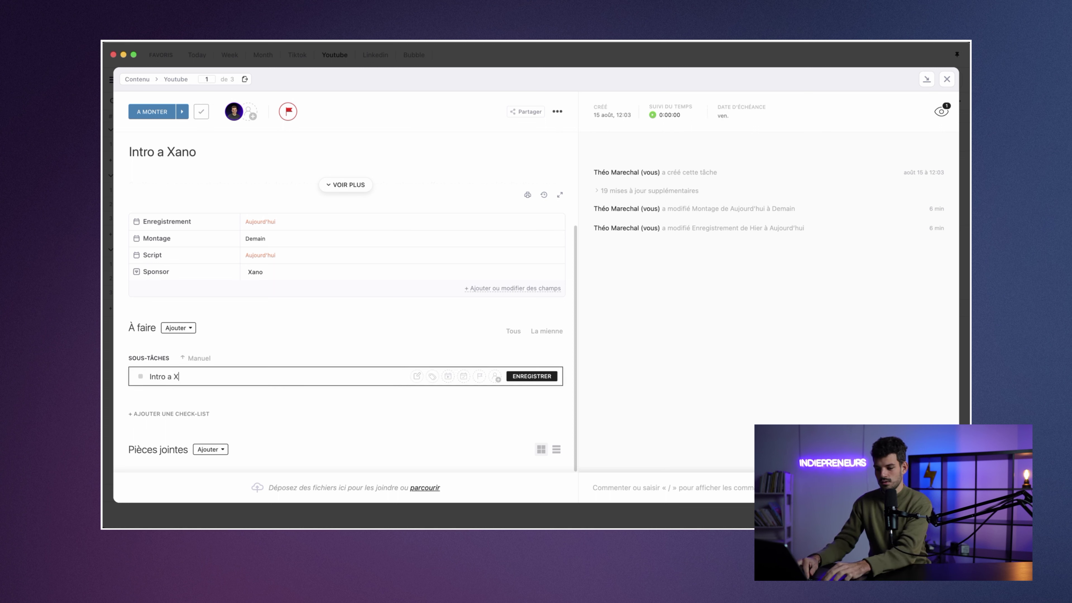
type("ano - Enregistrement")
left_click(549, 375)
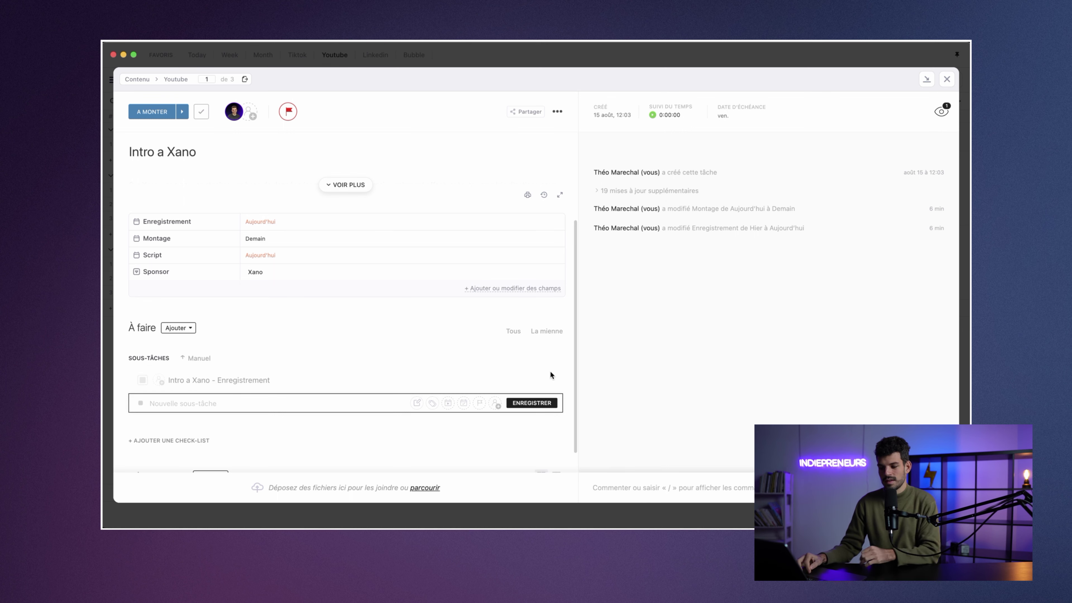
Check the status options and details of the Intro a Xano - Enregistrement subtask and return to its parent task
left_click(142, 379)
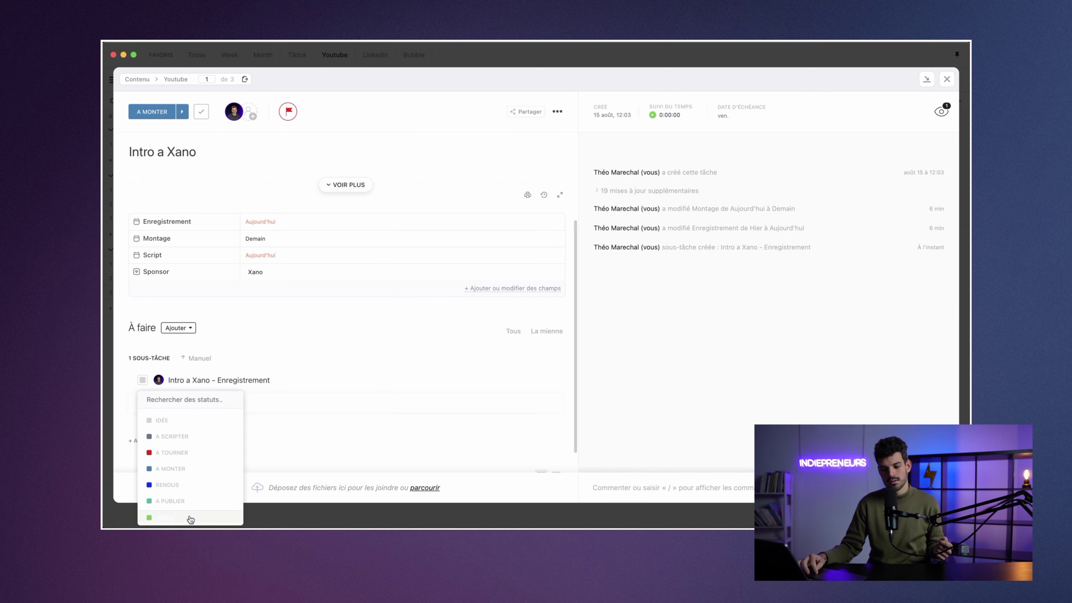
left_click(318, 377)
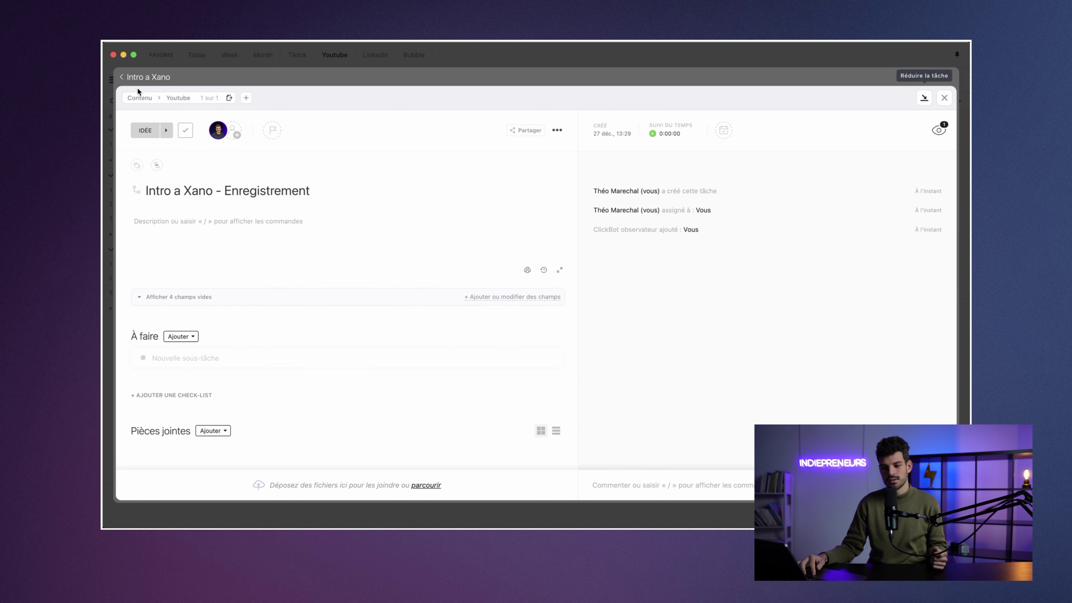
left_click(152, 77)
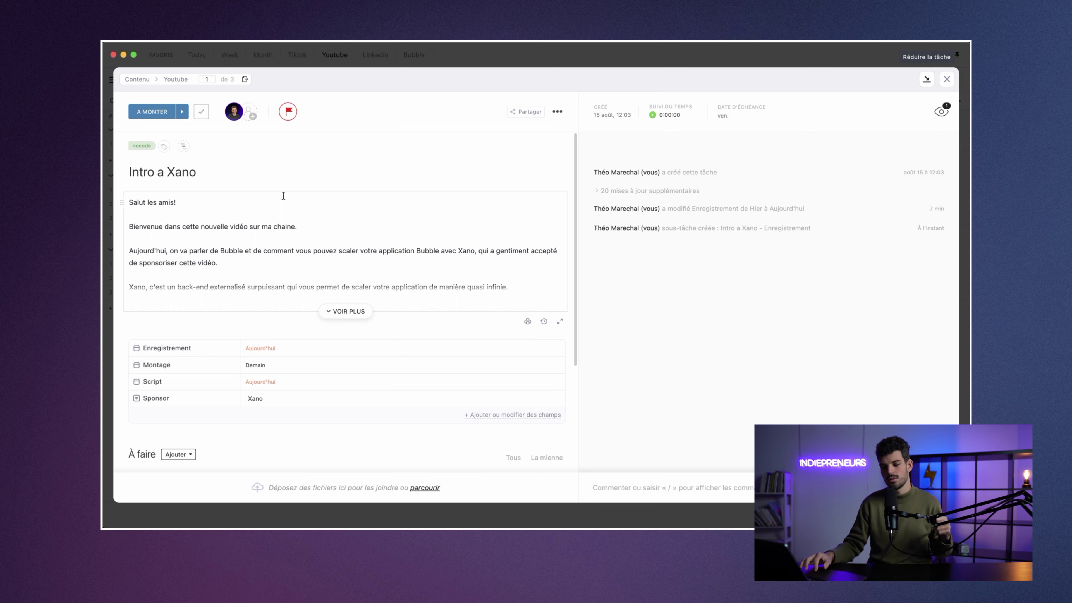
scroll(277, 340, "down", 3)
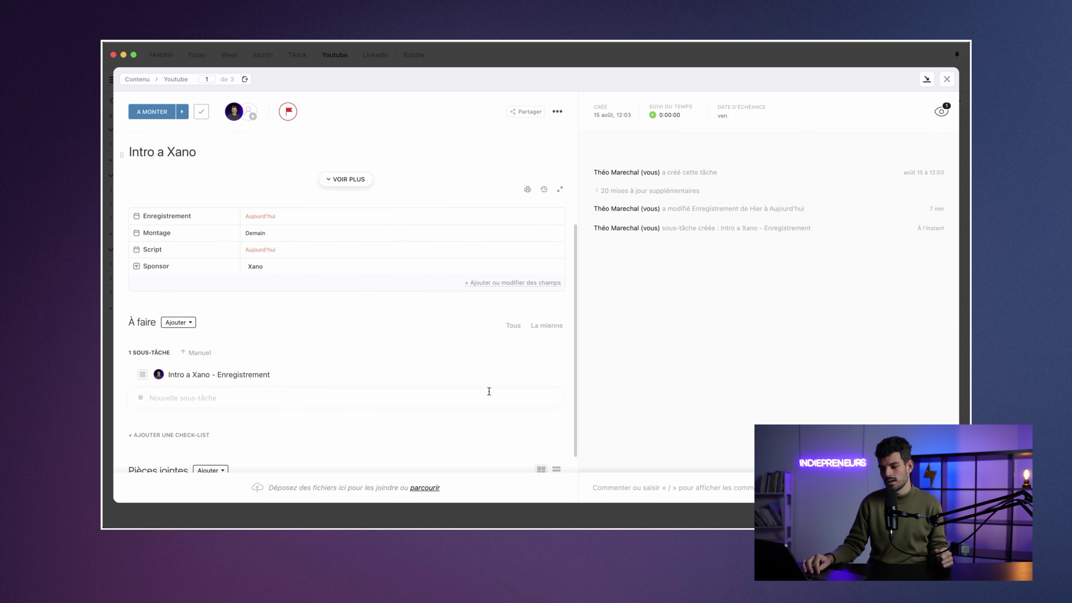
Add an empty checklist and a subtask named "Enregistrement" to the Intro a Xano task
left_click(173, 412)
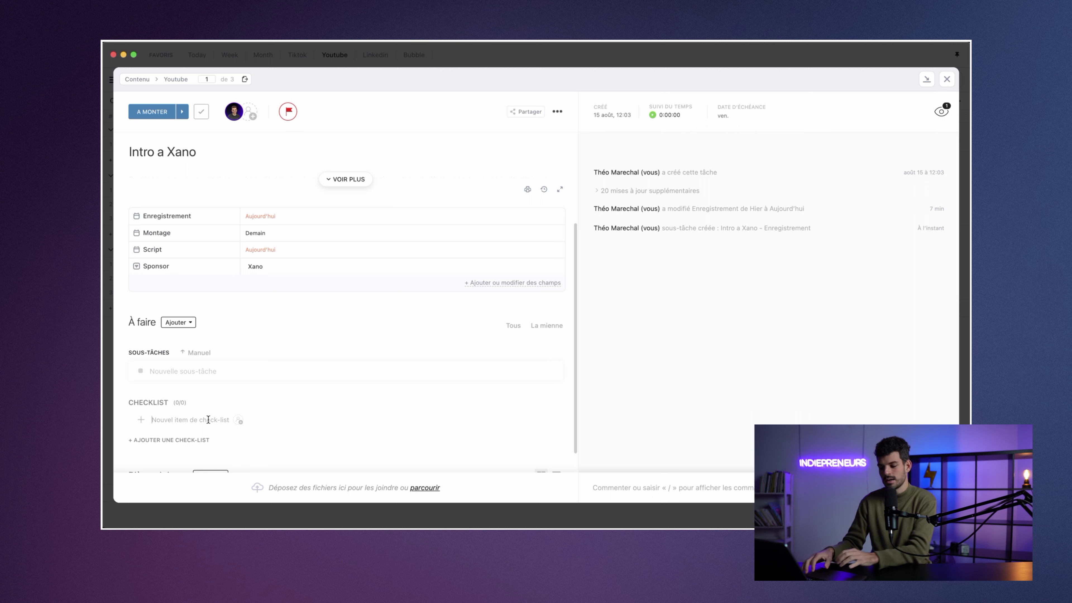
left_click(177, 371)
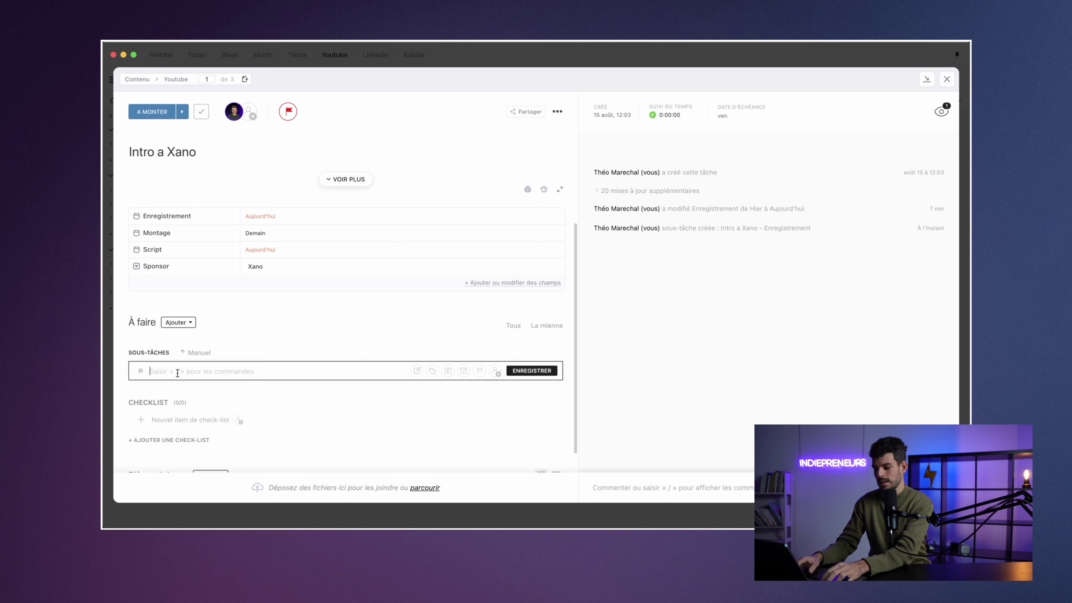
type("Enregistrement")
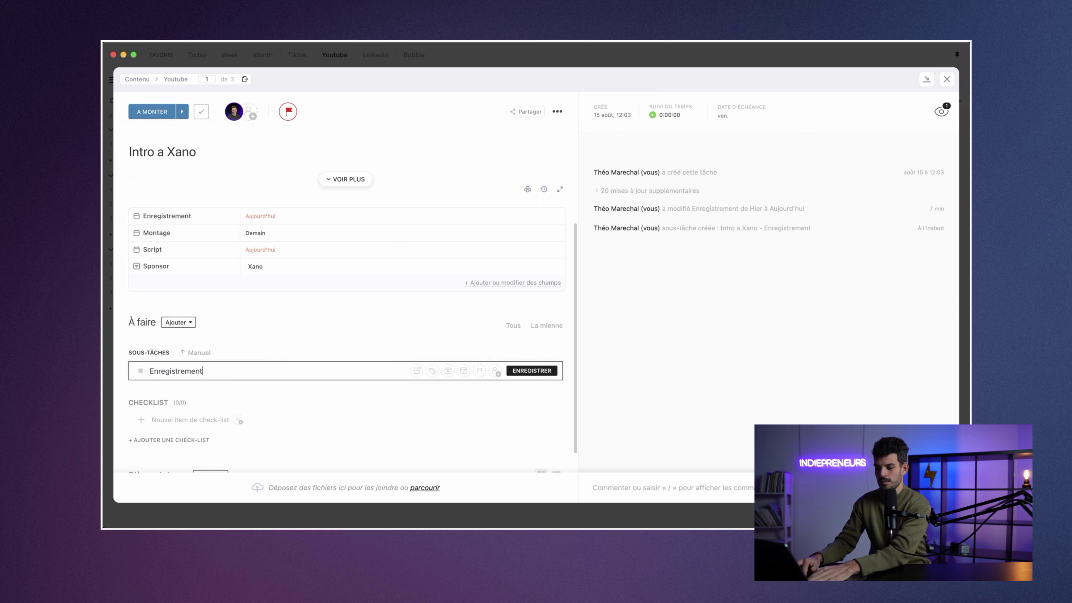
key("Return")
Add an item named "Enregistrement" to the checklist and view the options available for that item
left_click(170, 446)
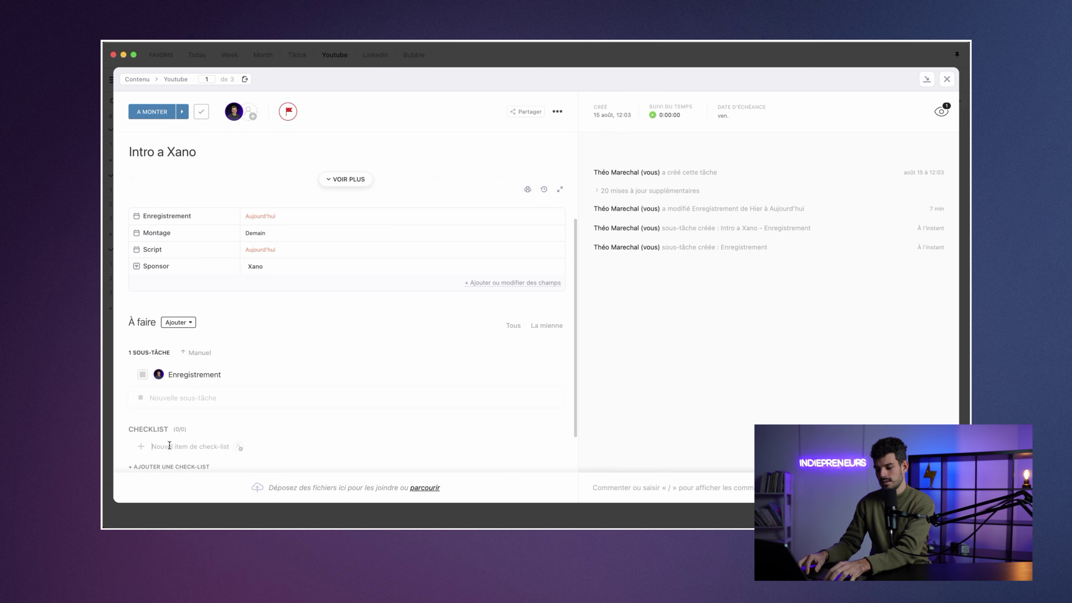
type("Enregistrement")
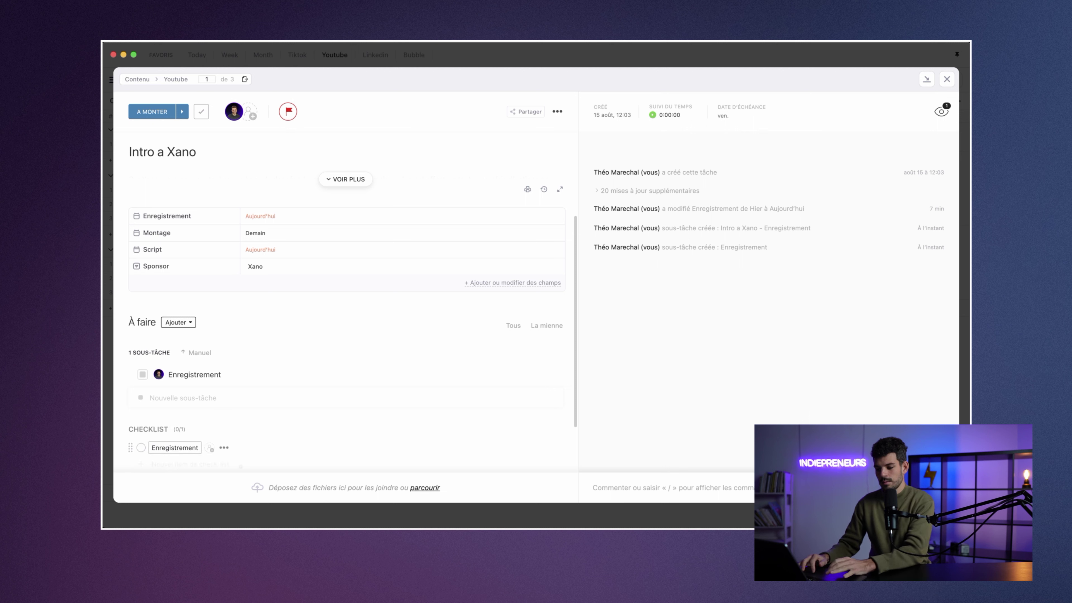
key("Return")
left_click(220, 448)
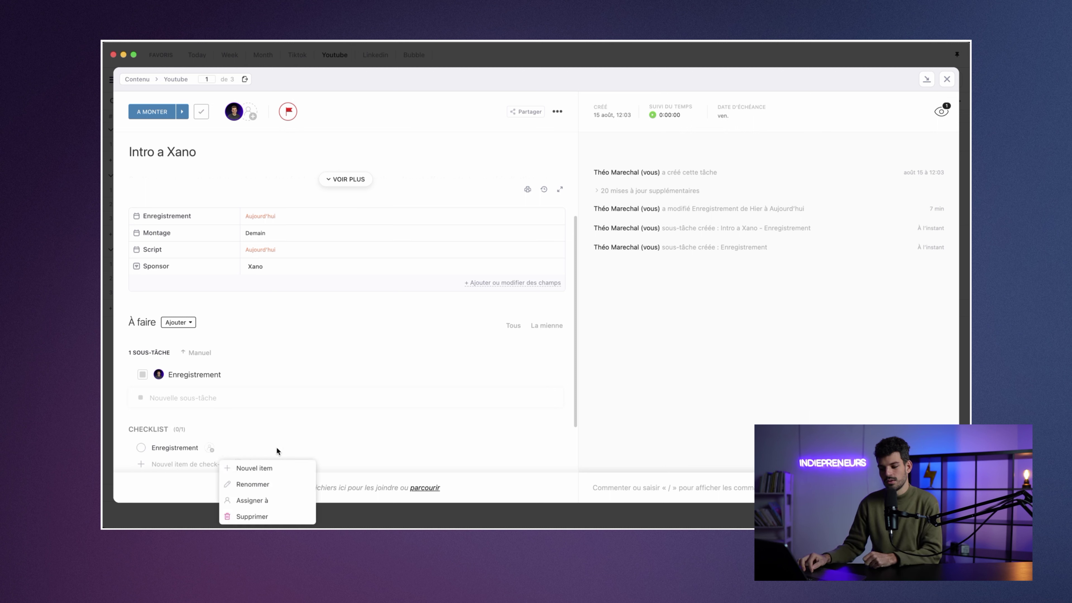
left_click(296, 444)
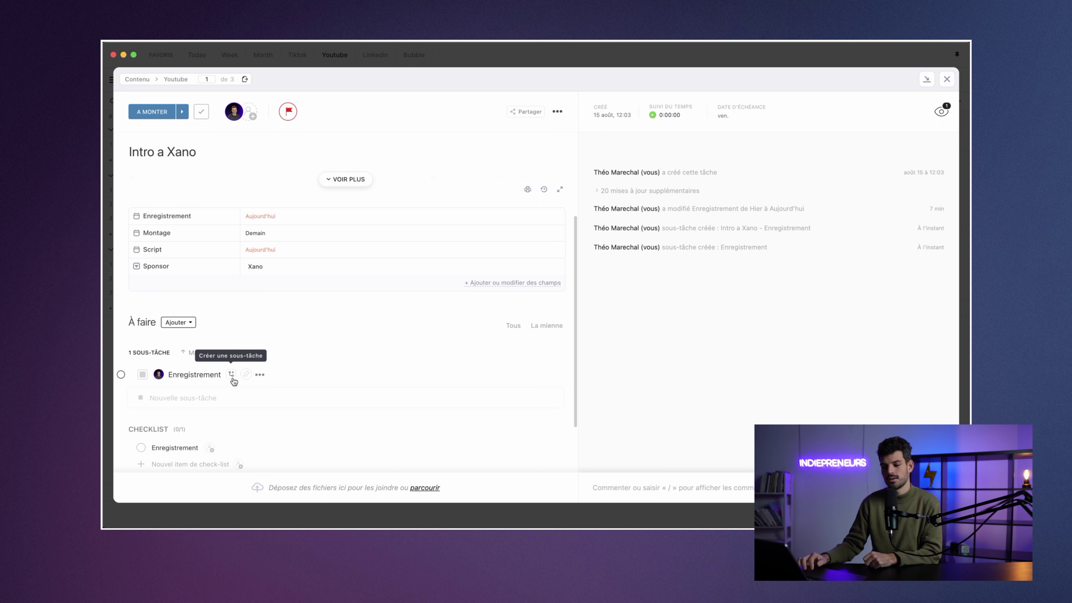
Delete the Enregistrement subtask and the whole checklist from the Intro a Xano task
left_click(260, 375)
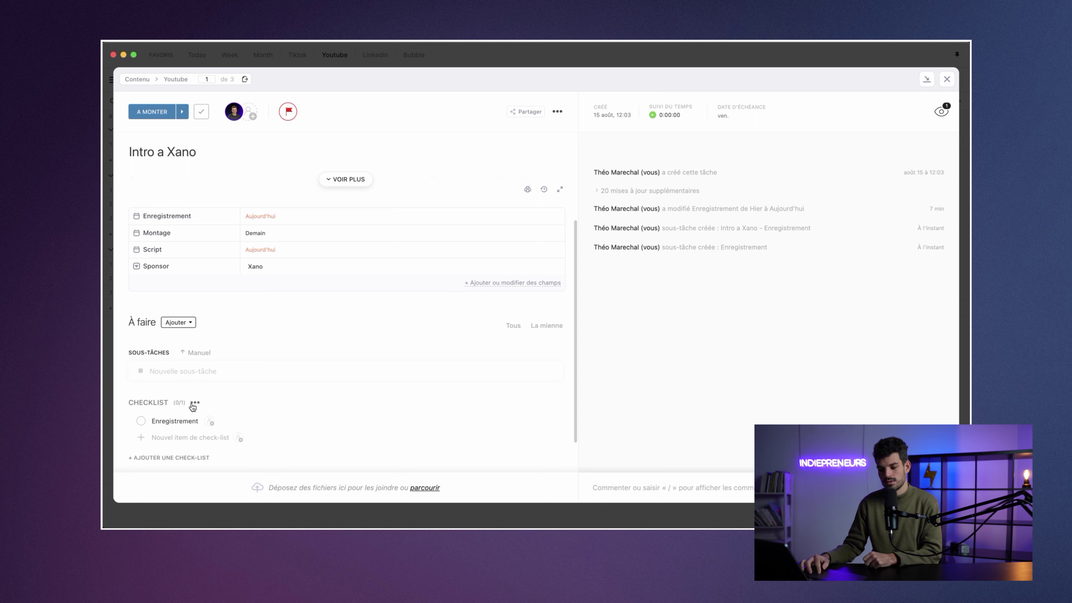
left_click(194, 402)
left_click(210, 516)
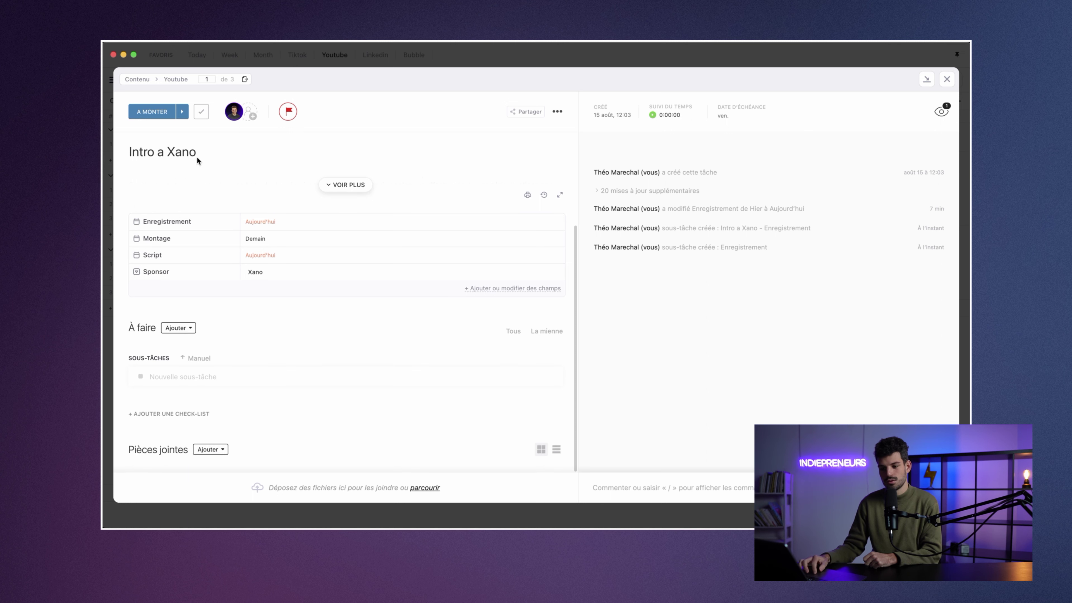
Check the available status options of the Intro a Xano task and return to the table
left_click(151, 119)
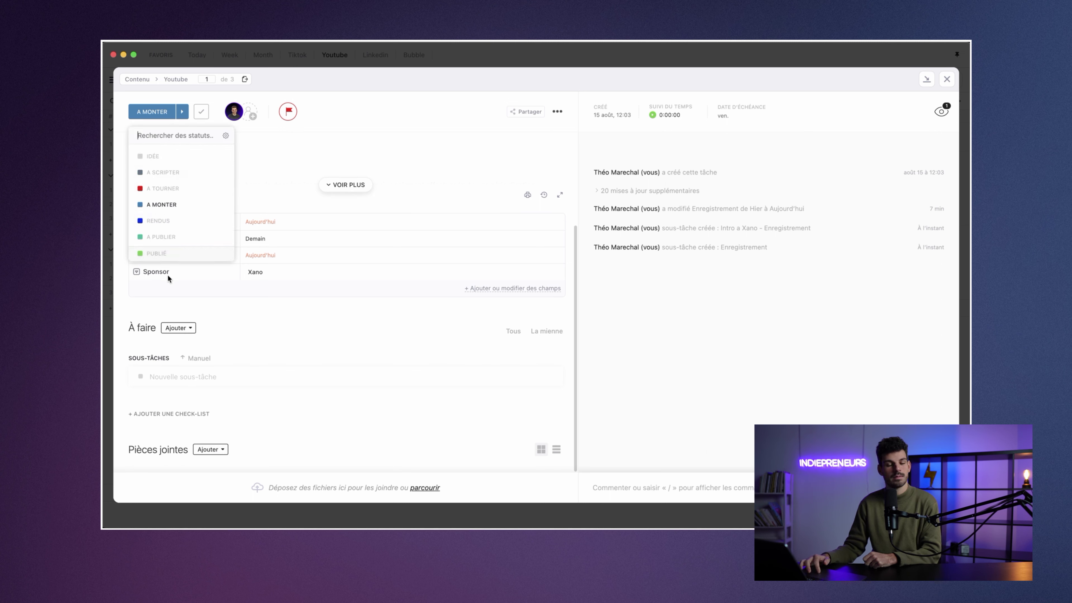
left_click(438, 159)
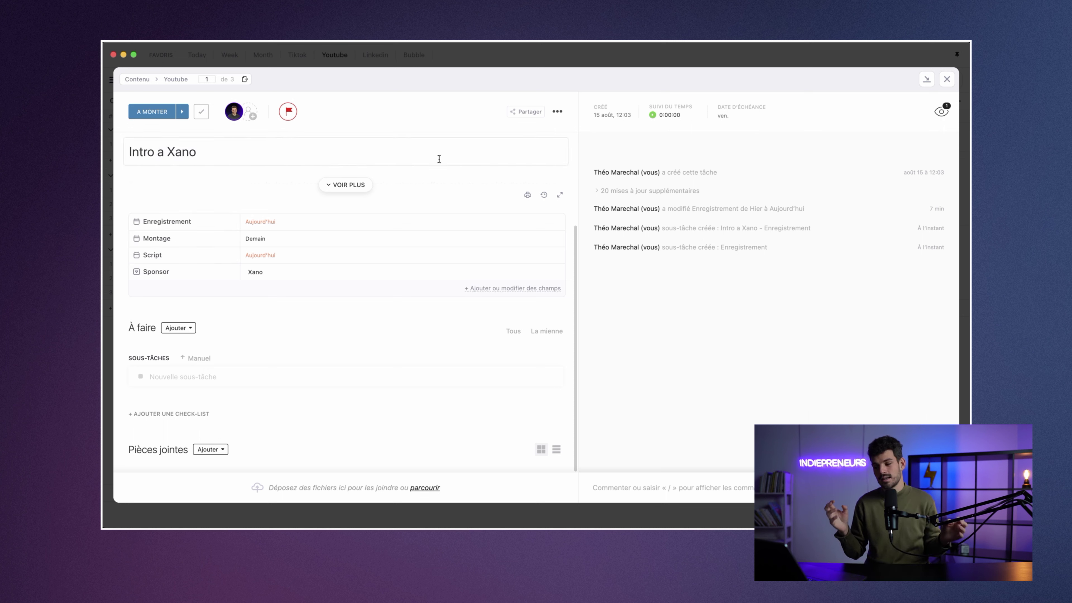
left_click(946, 79)
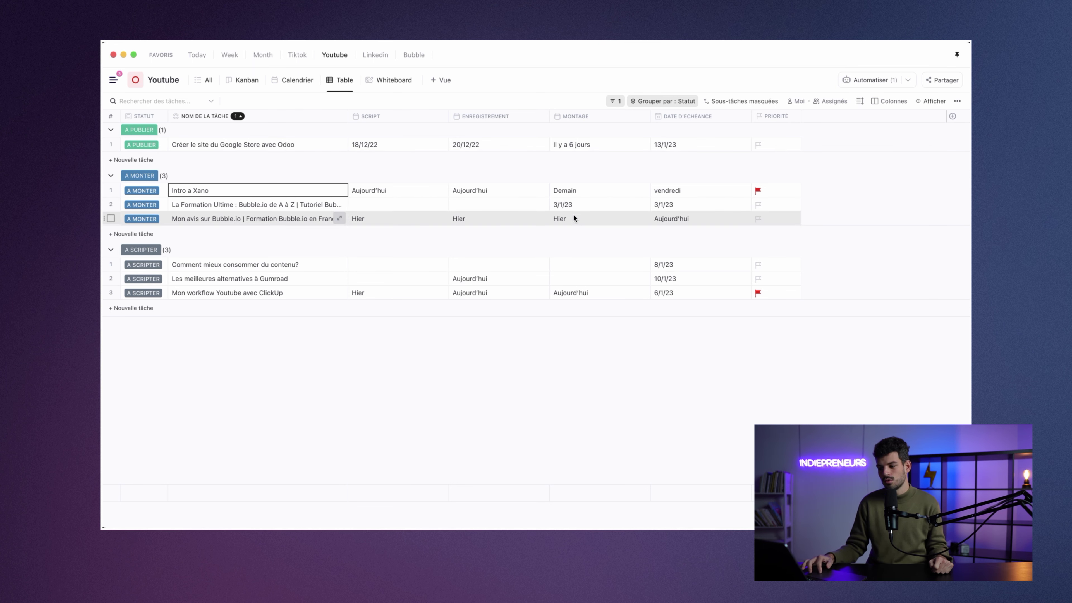
Set the Montage date of the "Comment mieux consommer du contenu?" task to 6/1/23
left_click(486, 206)
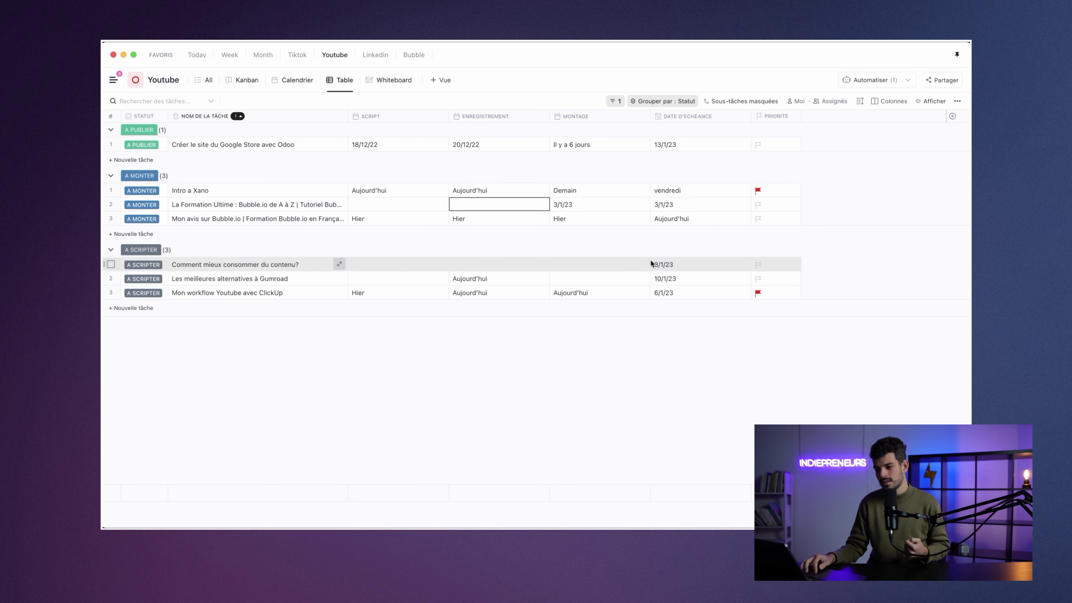
left_click(607, 265)
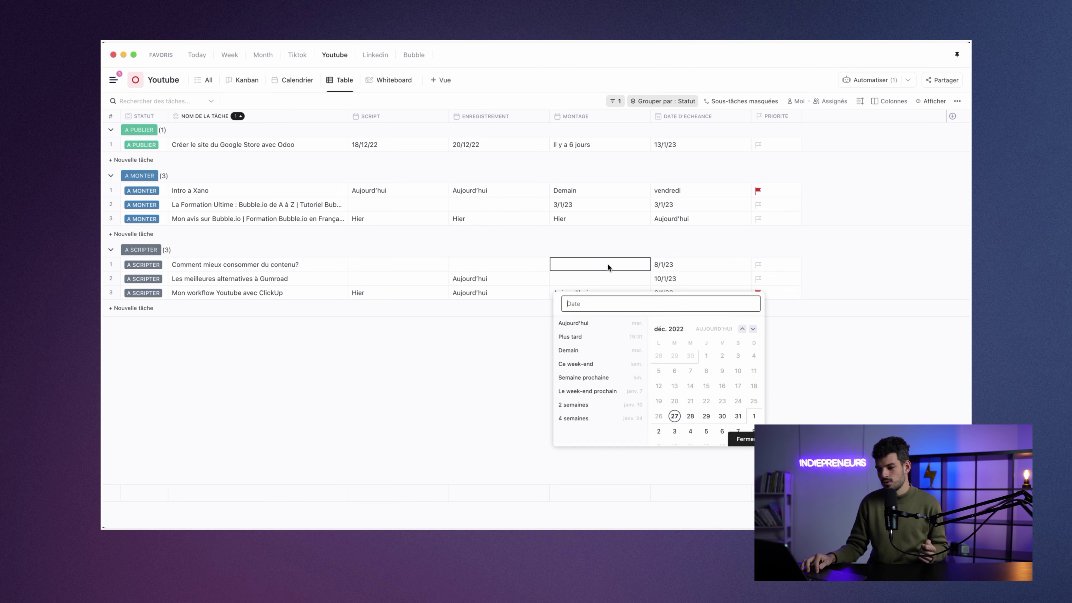
scroll(696, 388, "down", 3)
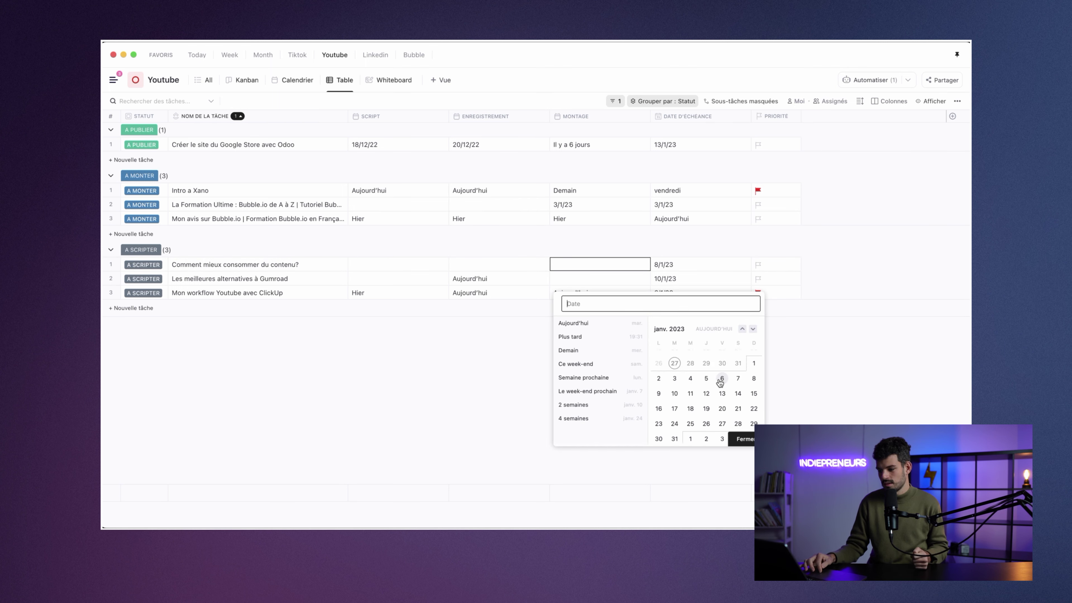
left_click(721, 378)
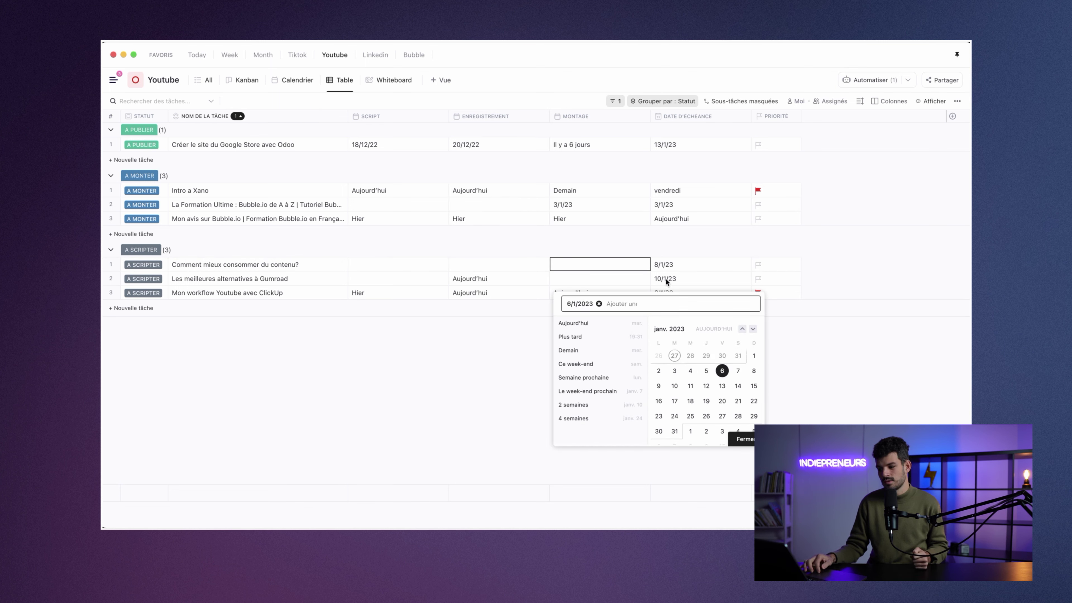
Set both the Enregistrement and Script dates of the "Comment mieux consommer du contenu?" task to 3/1/23
left_click(481, 263)
scroll(578, 367, "down", 3)
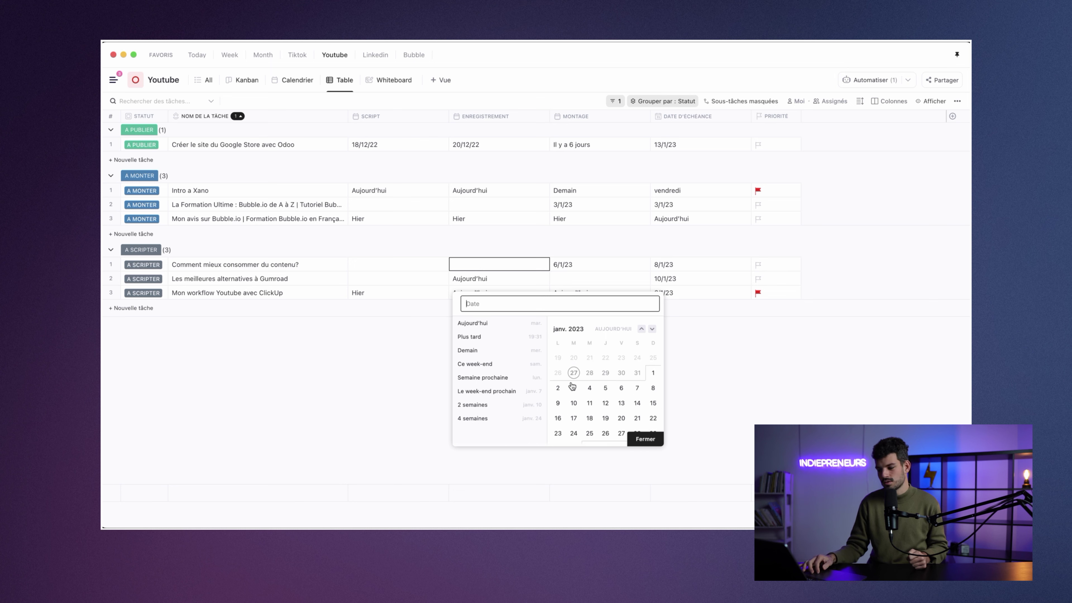
left_click(575, 390)
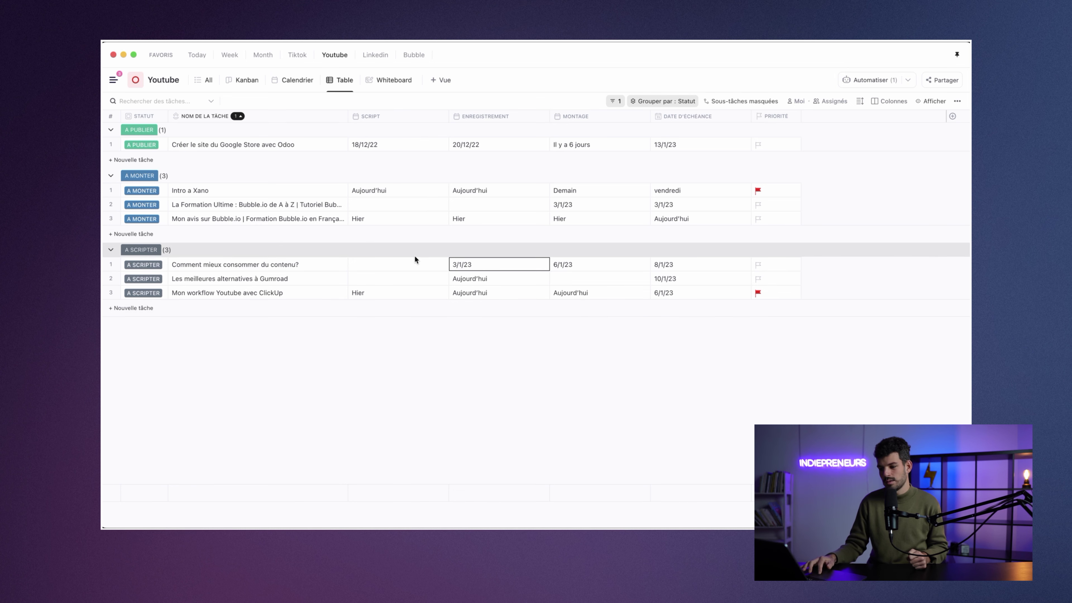
left_click(408, 270)
scroll(476, 352, "down", 3)
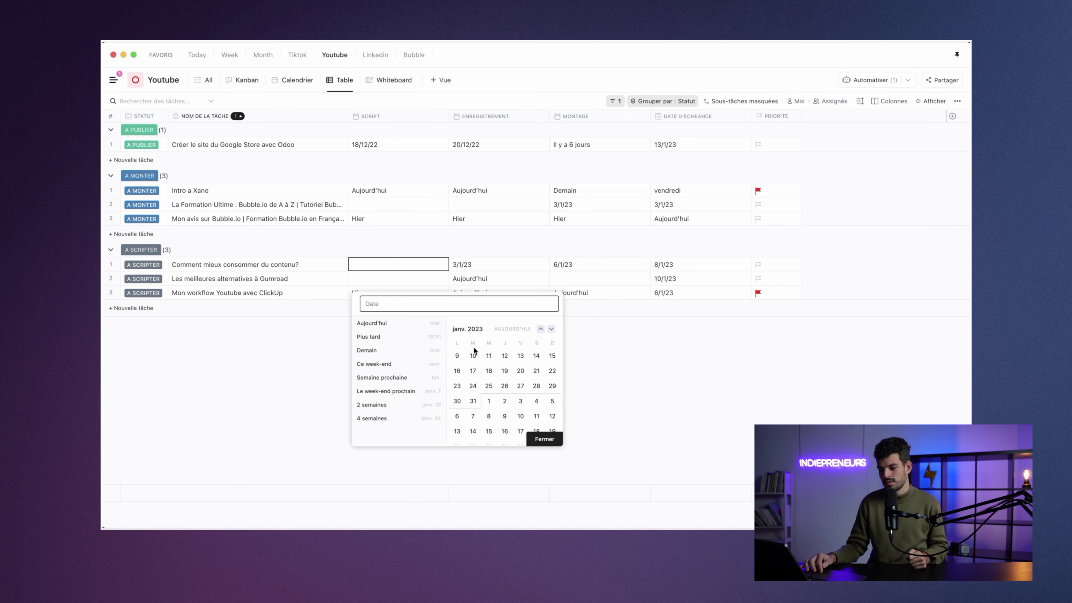
left_click(473, 370)
left_click(544, 440)
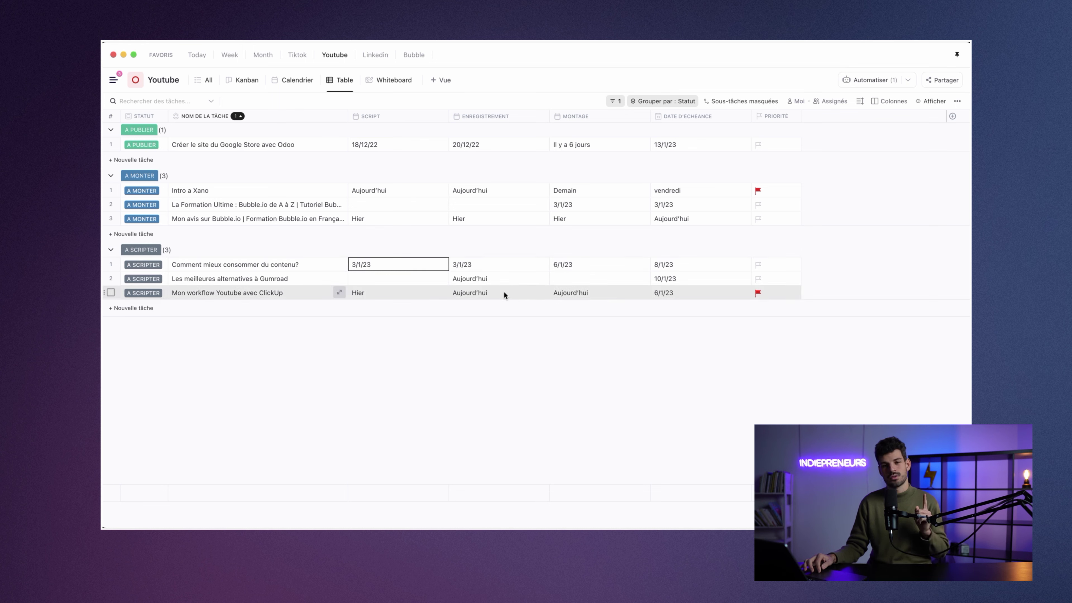
Try to set the Script date of "Les meilleures alternatives à Gumroad" with the natural-language date "dans 4 jours"
left_click(376, 281)
left_click(376, 280)
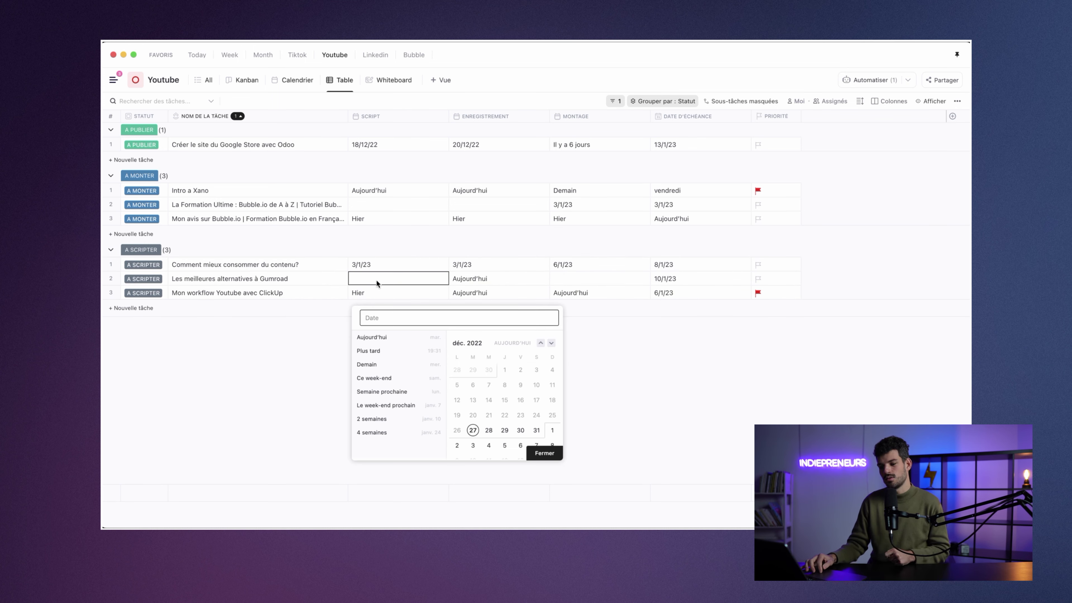
type("dans 4 h")
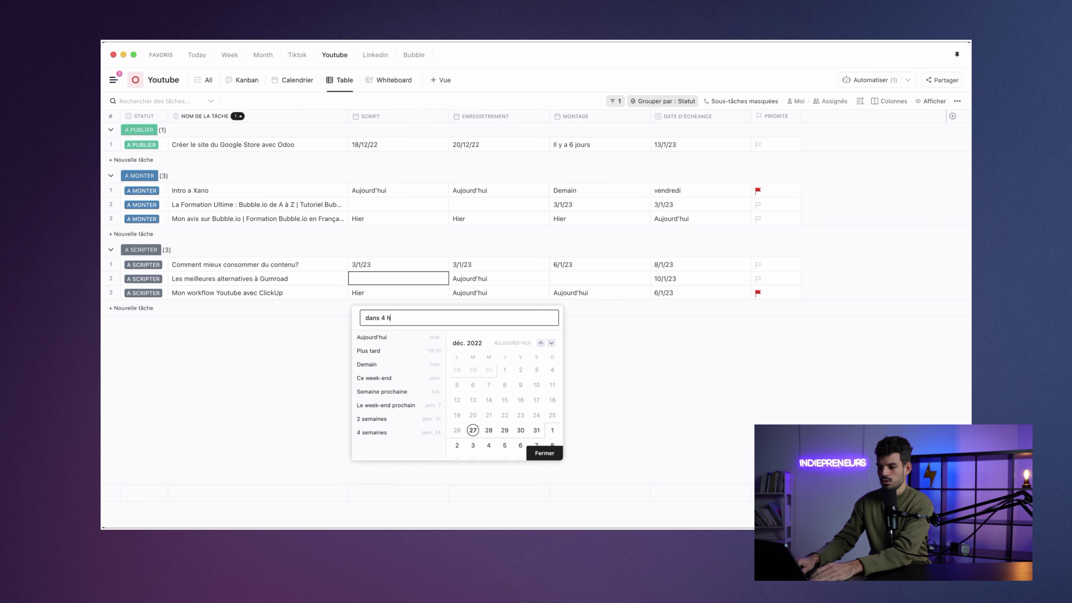
key("BackSpace")
type("jours")
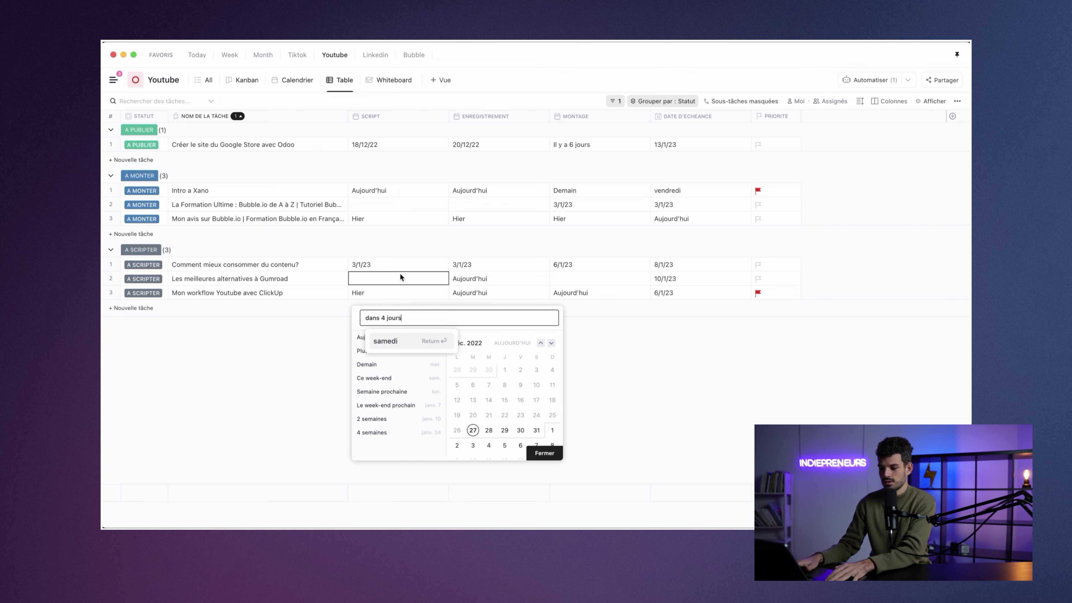
key("Return")
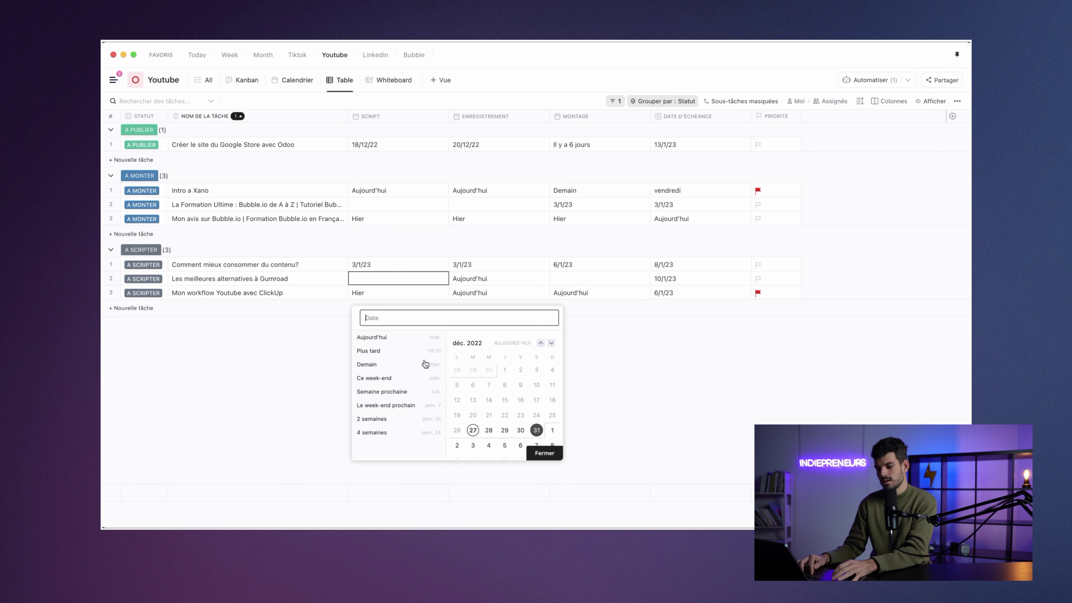
left_click(544, 453)
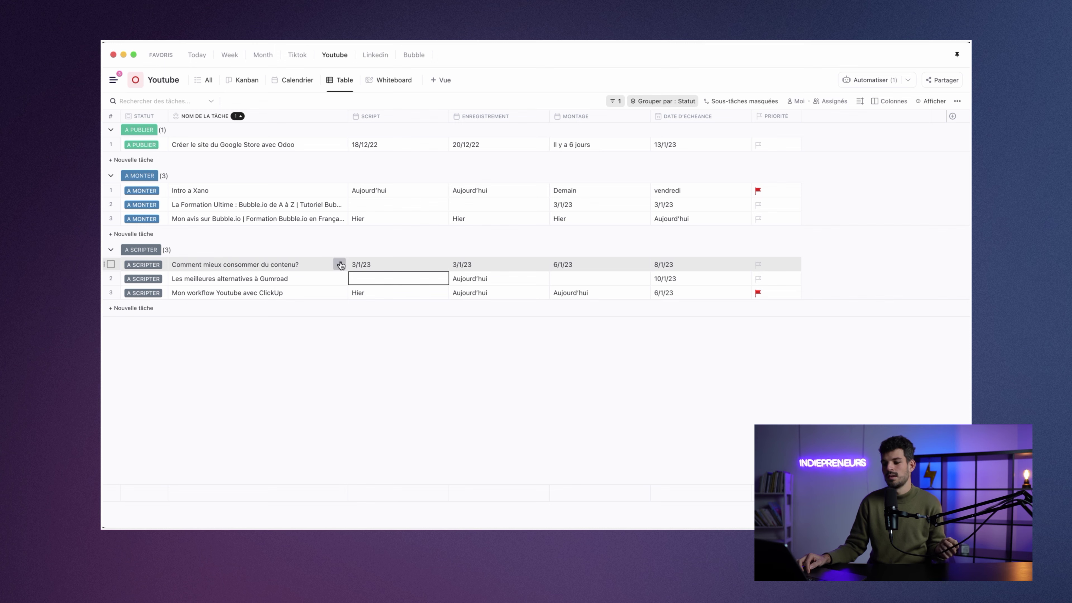
Open the Intro a Xano task to review the script in its description and its status options
left_click(340, 190)
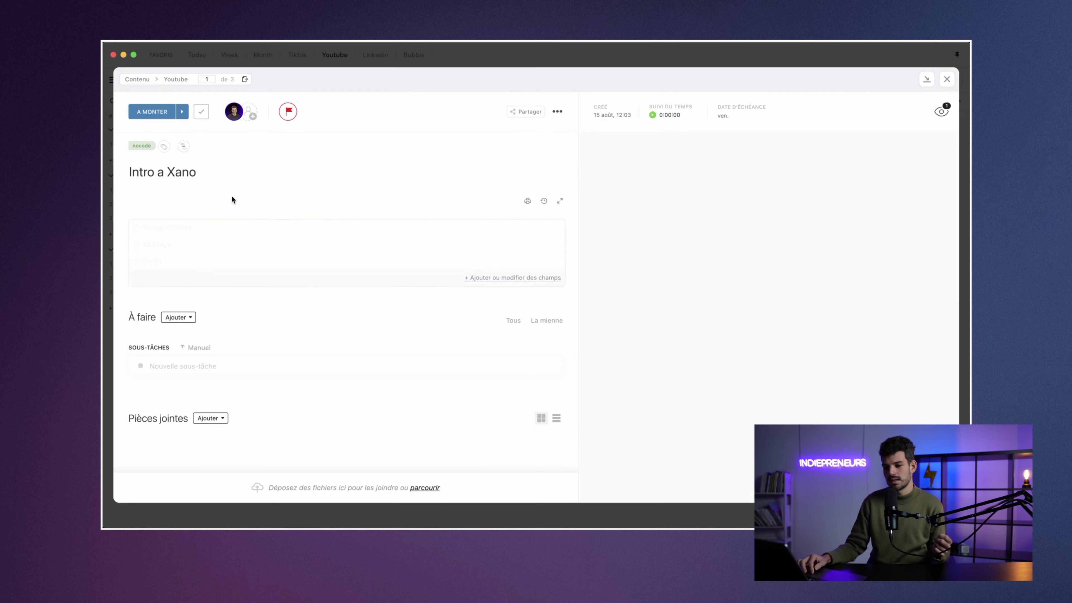
scroll(226, 316, "down", 15)
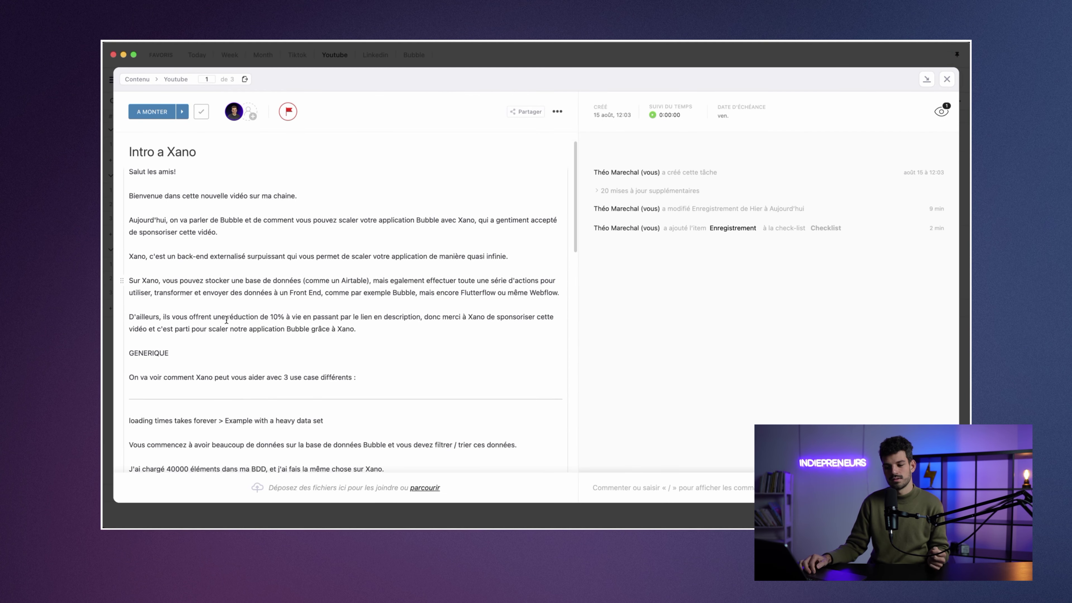
scroll(226, 319, "up", 6)
scroll(226, 320, "up", 10)
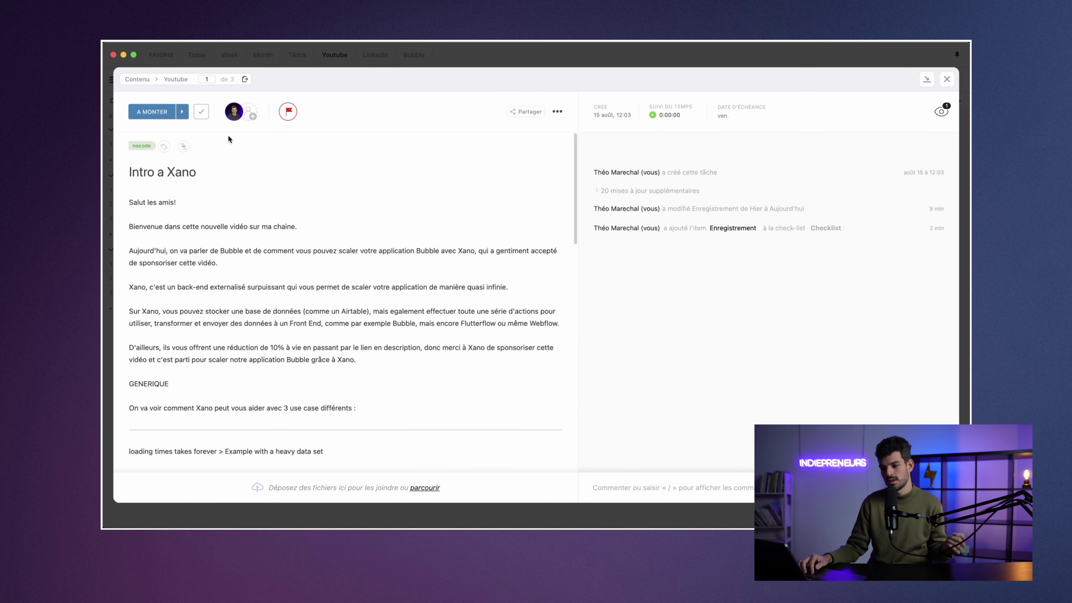
left_click(158, 116)
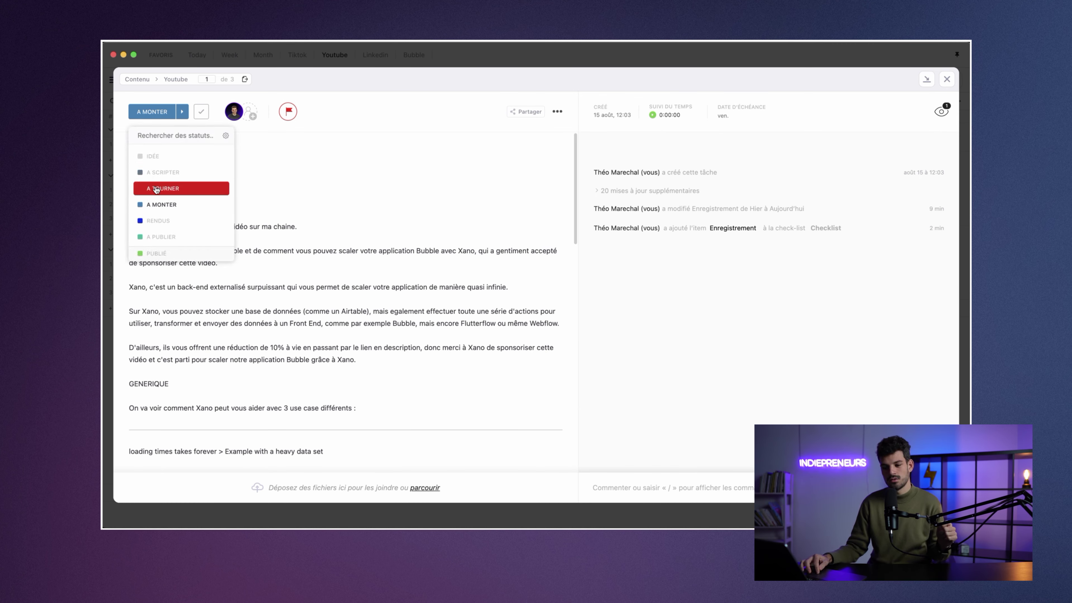
key("Escape")
left_click(947, 79)
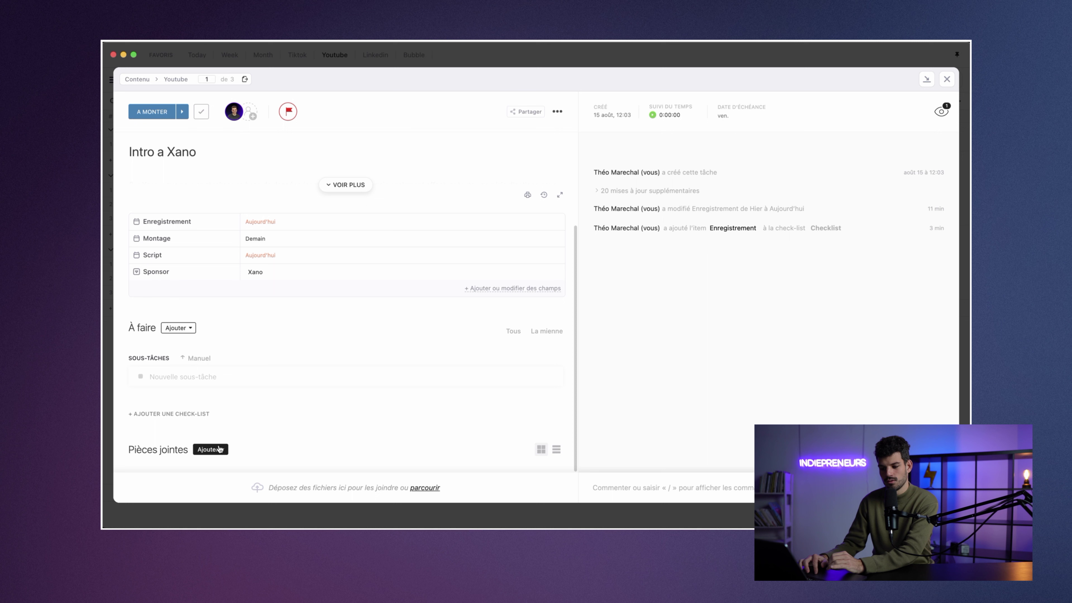
View the attachment sources and activity history of the Intro a Xano task and return to the table
left_click(210, 449)
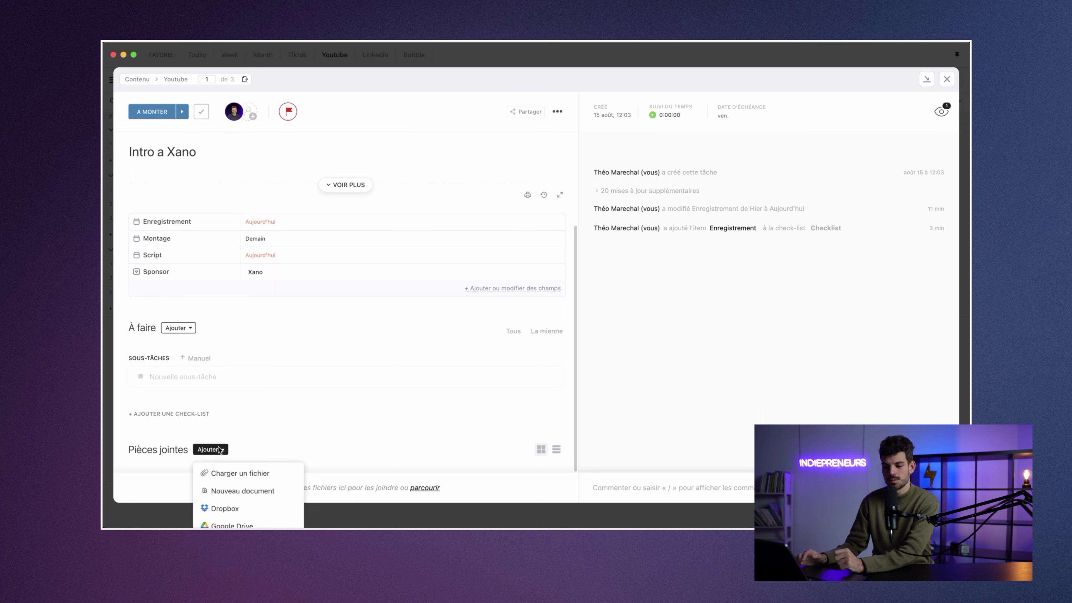
left_click(334, 422)
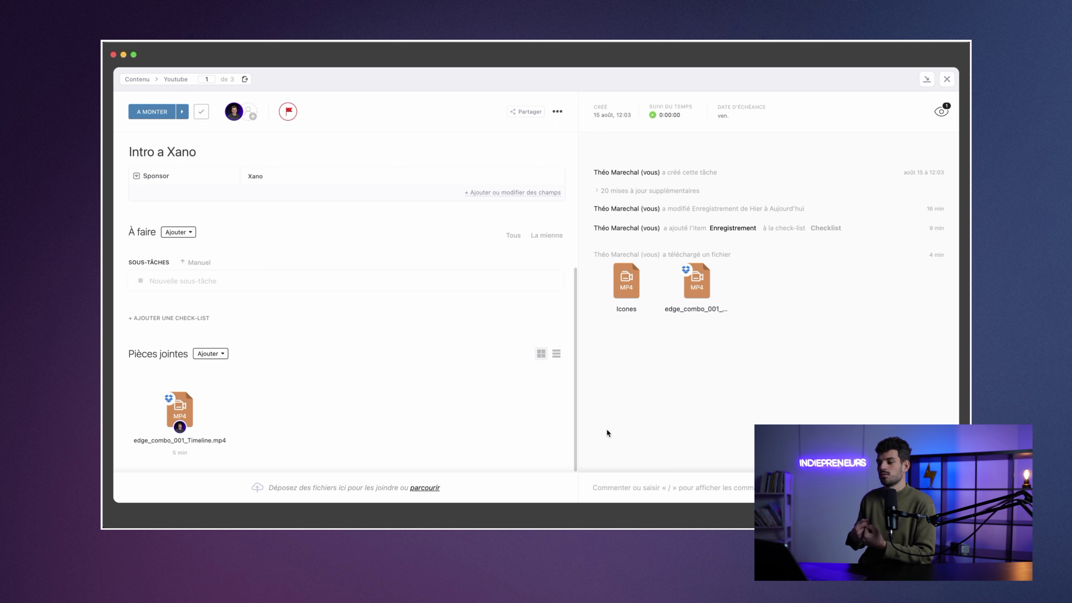
key("Escape")
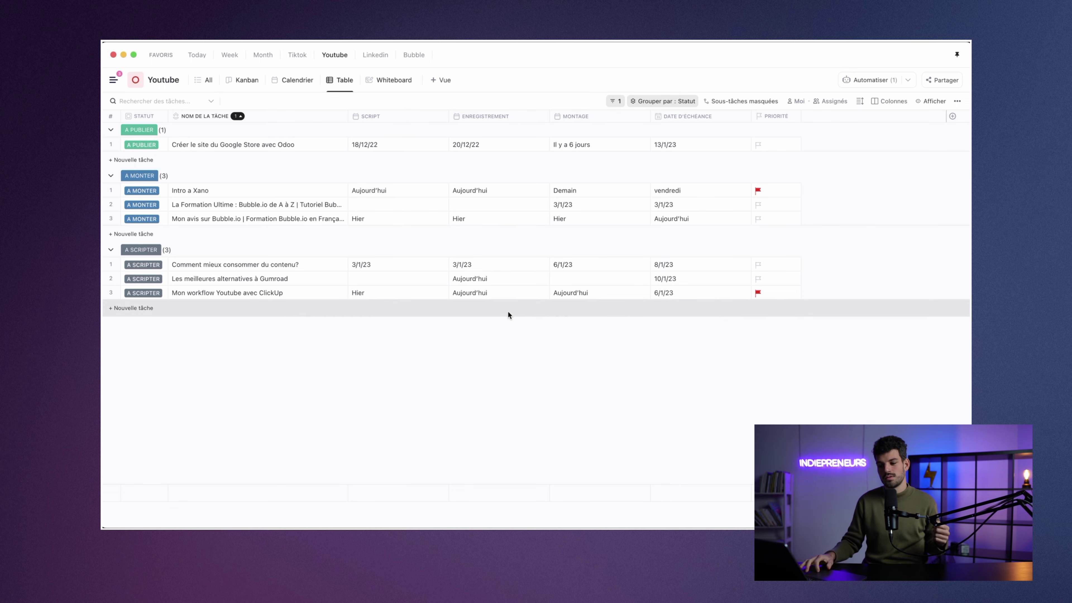
left_click(339, 190)
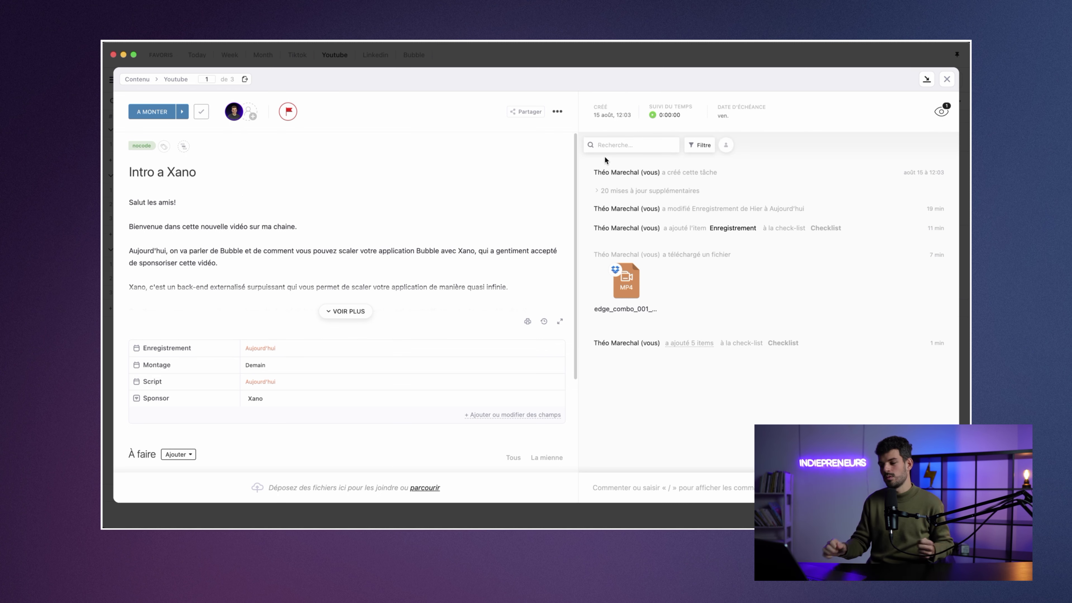
left_click(946, 79)
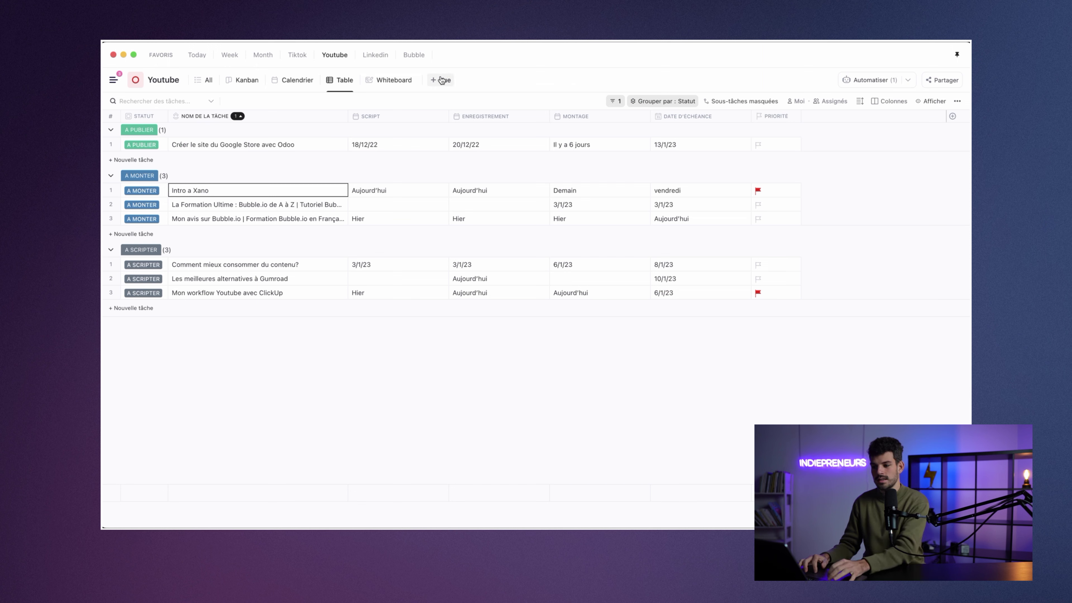
Add a Carte mentale view named "mind" to the Youtube list and start it with the Vide structure
left_click(441, 80)
type("mind")
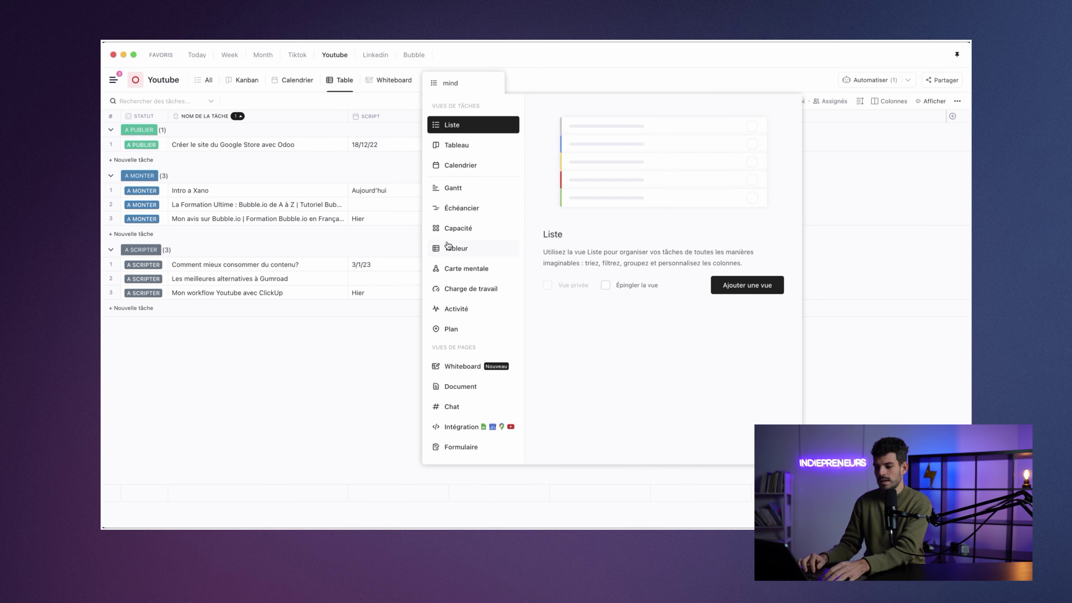
left_click(468, 270)
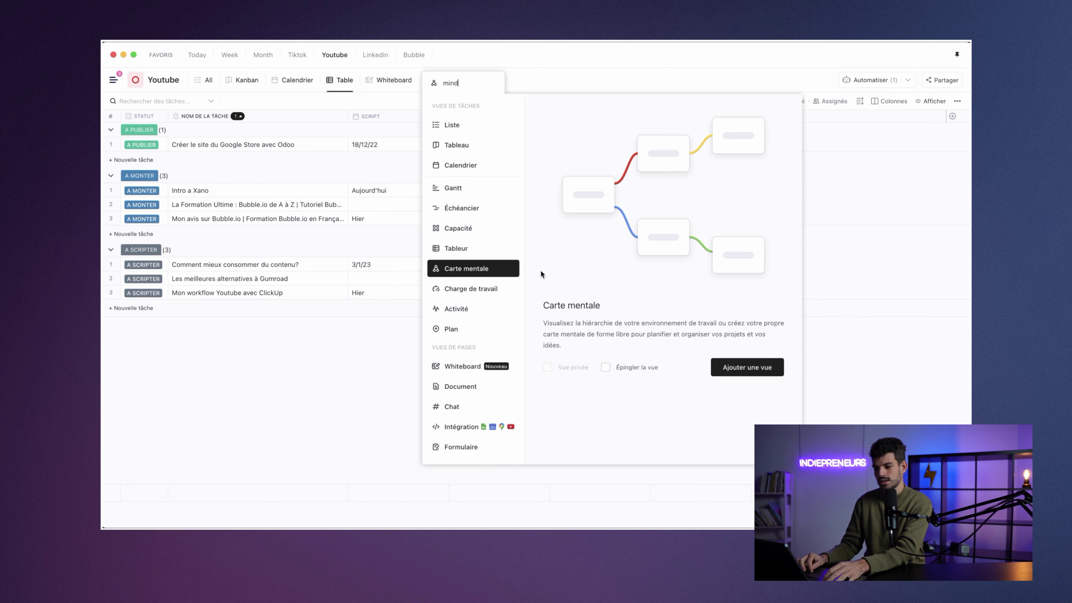
left_click(739, 363)
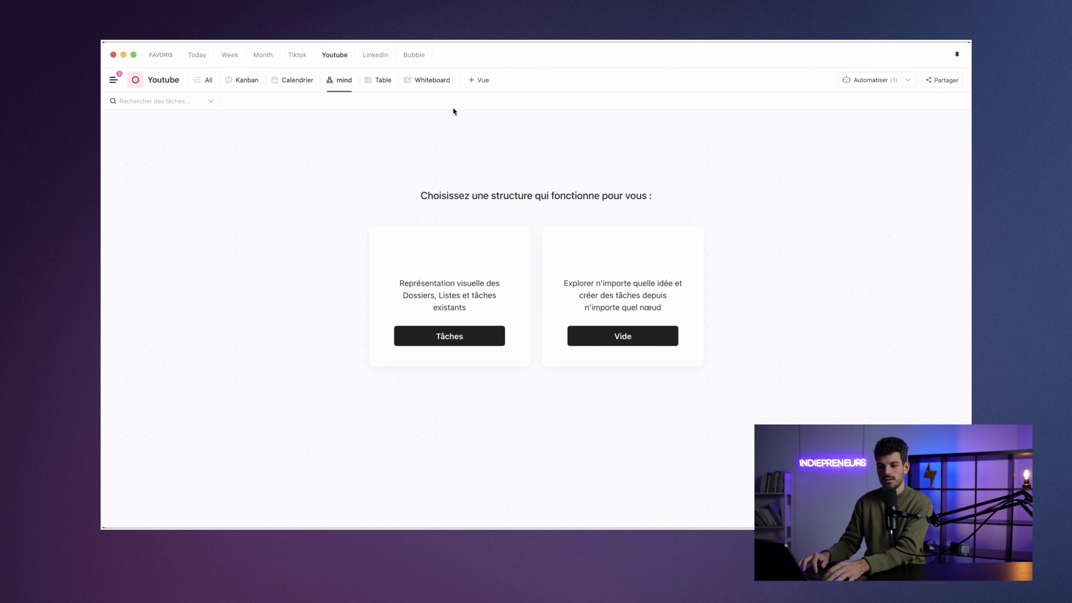
left_click(621, 379)
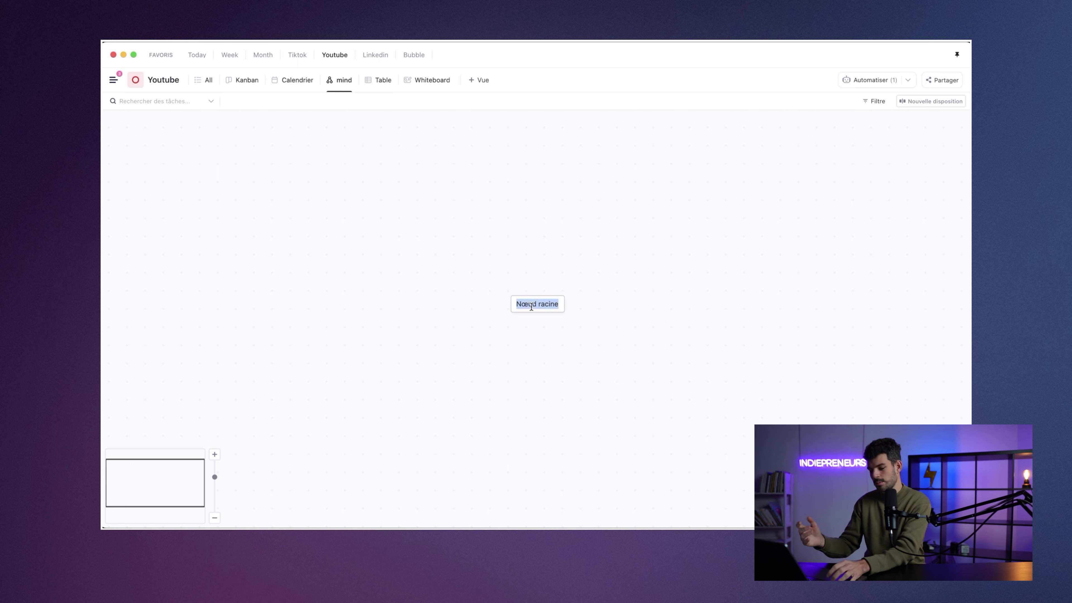
Name the mind map's root node "Vidéo" and add a child node named "Intro"
type("Vi")
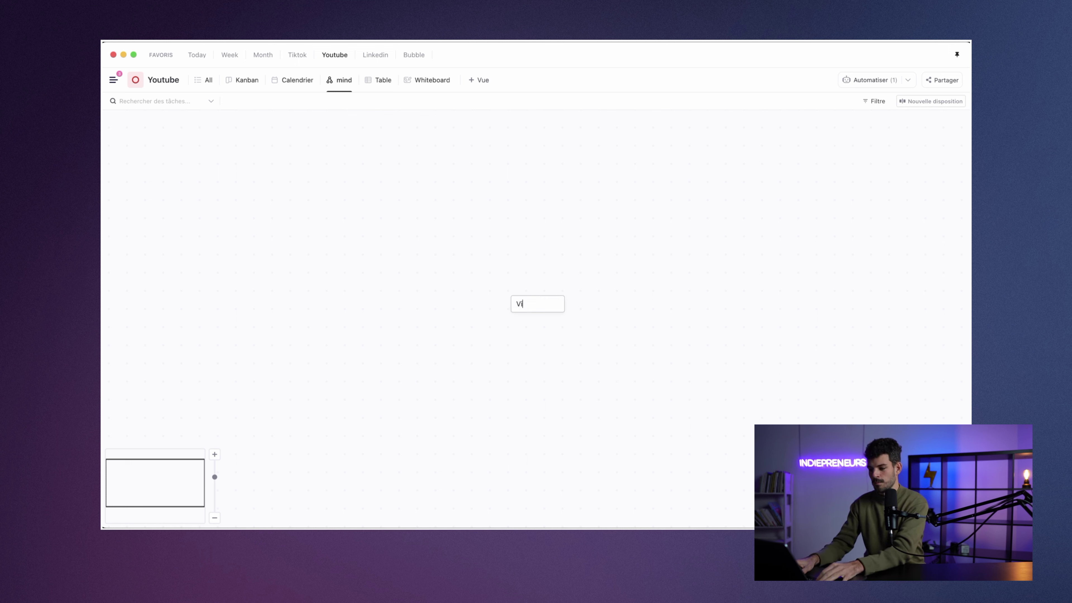
type("déo")
key("Tab")
type("Intro")
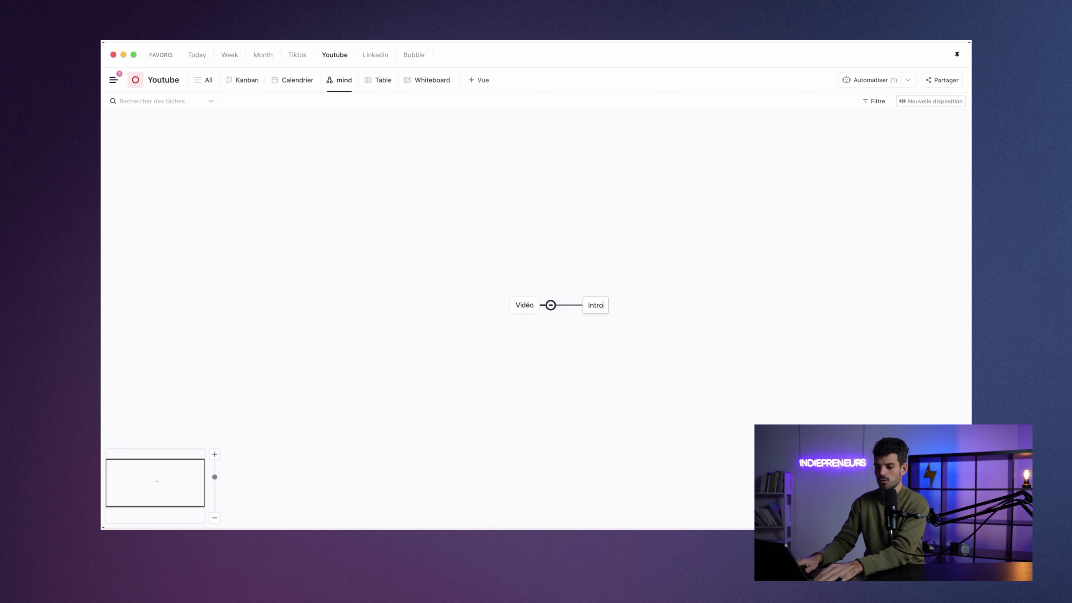
key("Return")
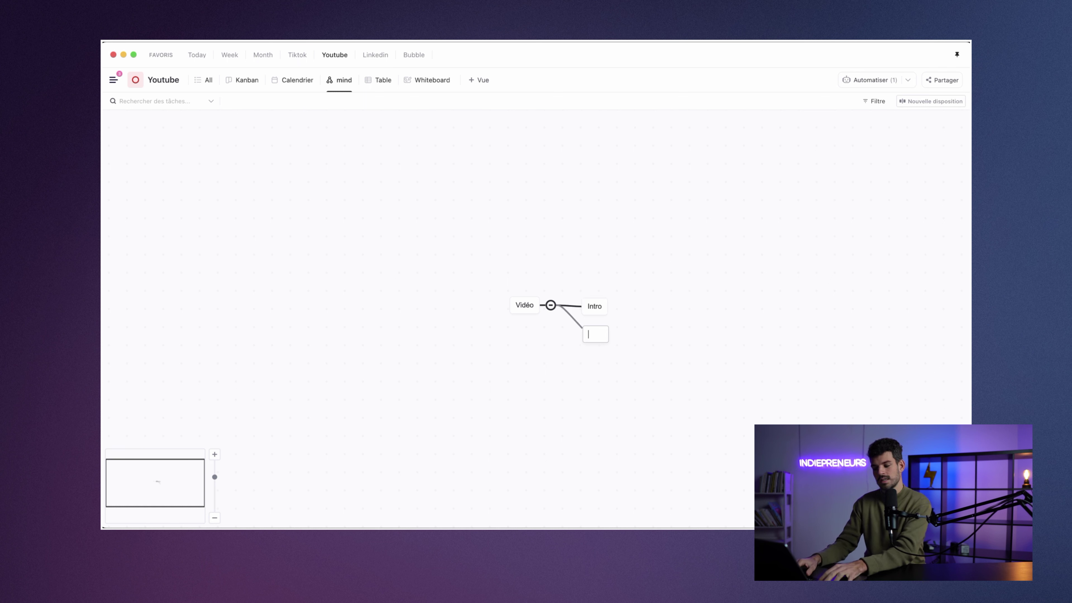
type("Segment 1")
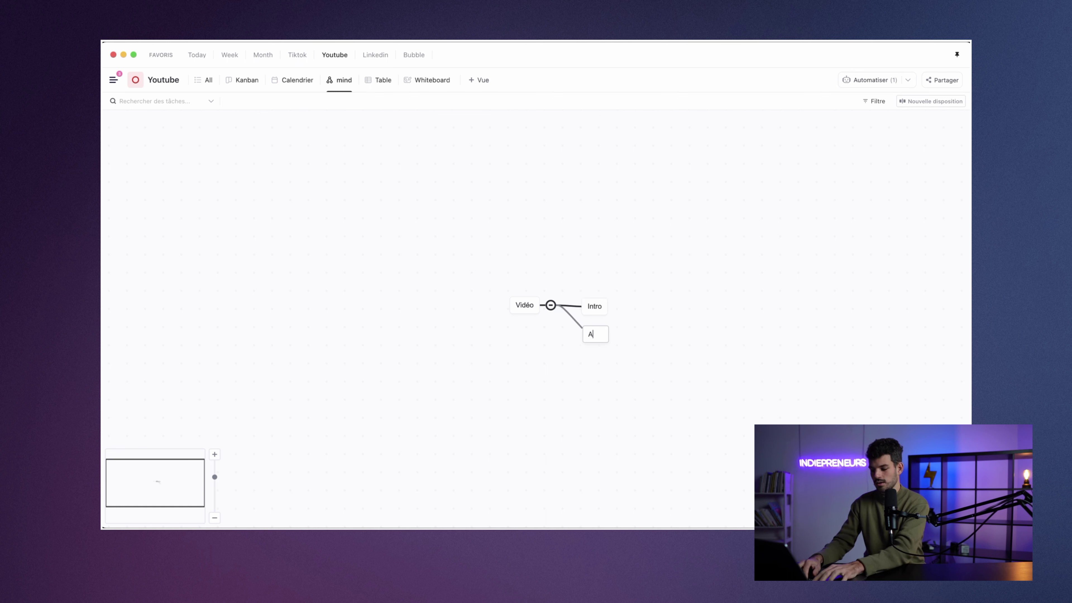
key("Escape")
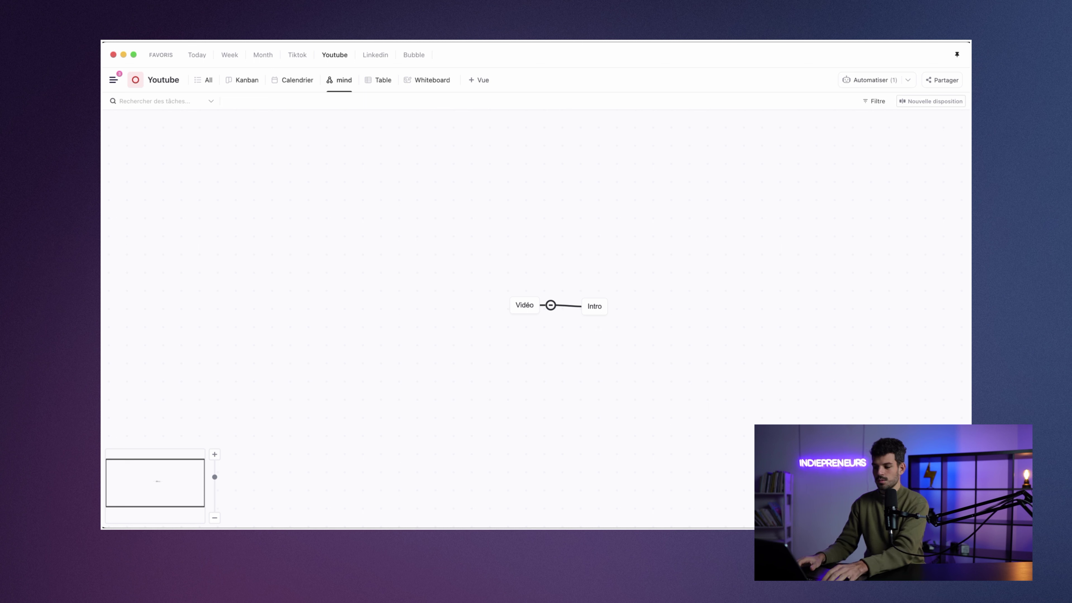
Add an "Arguiment 1" node beside Intro under the Vidéo root and give it a child node named "Sous-argument"
left_click(616, 336)
key("Tab")
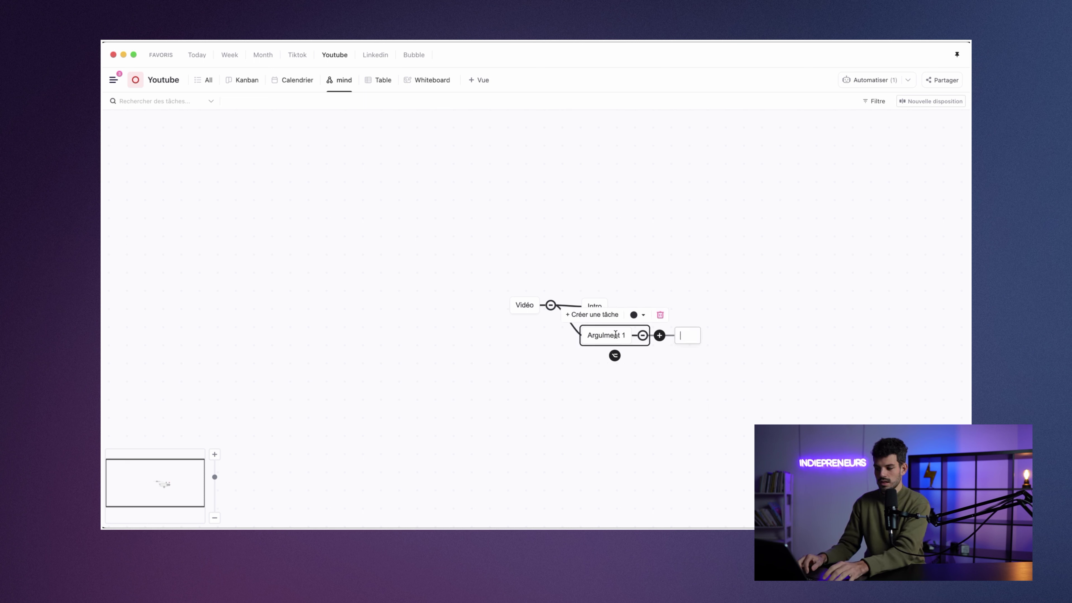
type("Sous-ar")
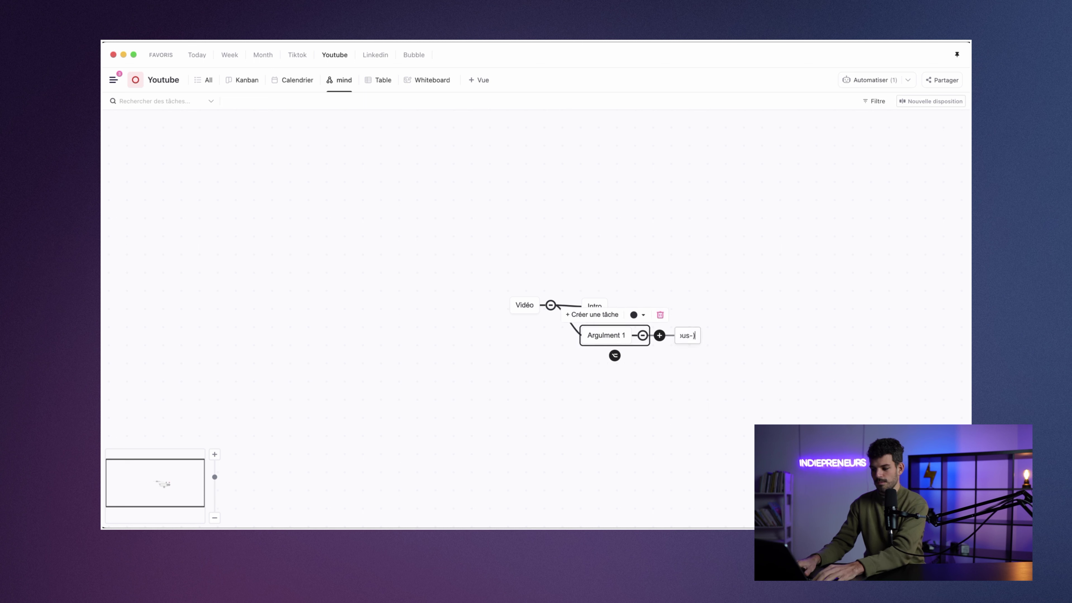
type("gument")
key("Return")
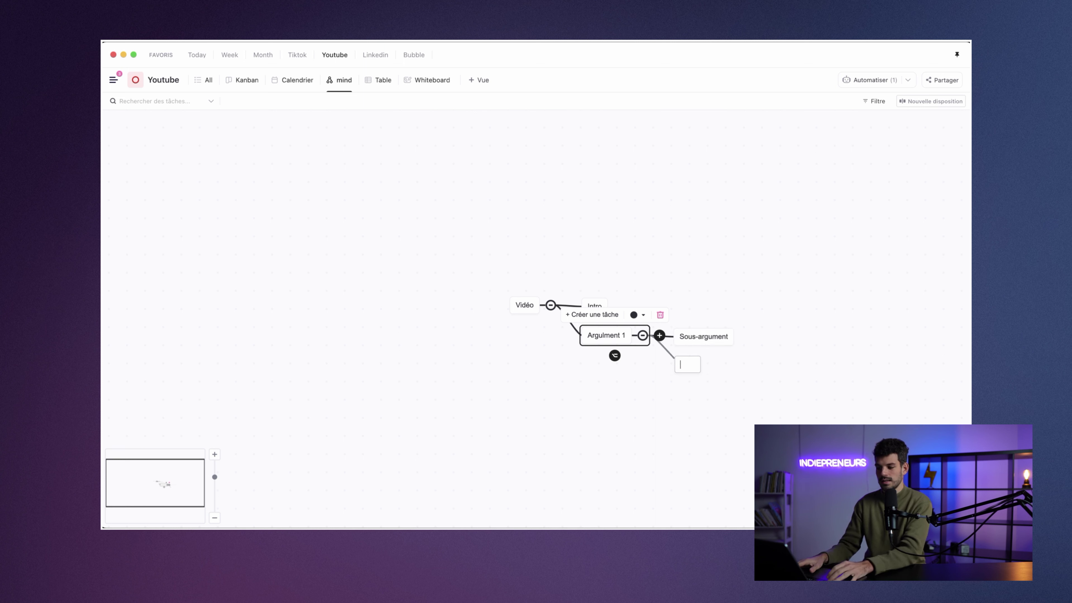
key("Escape")
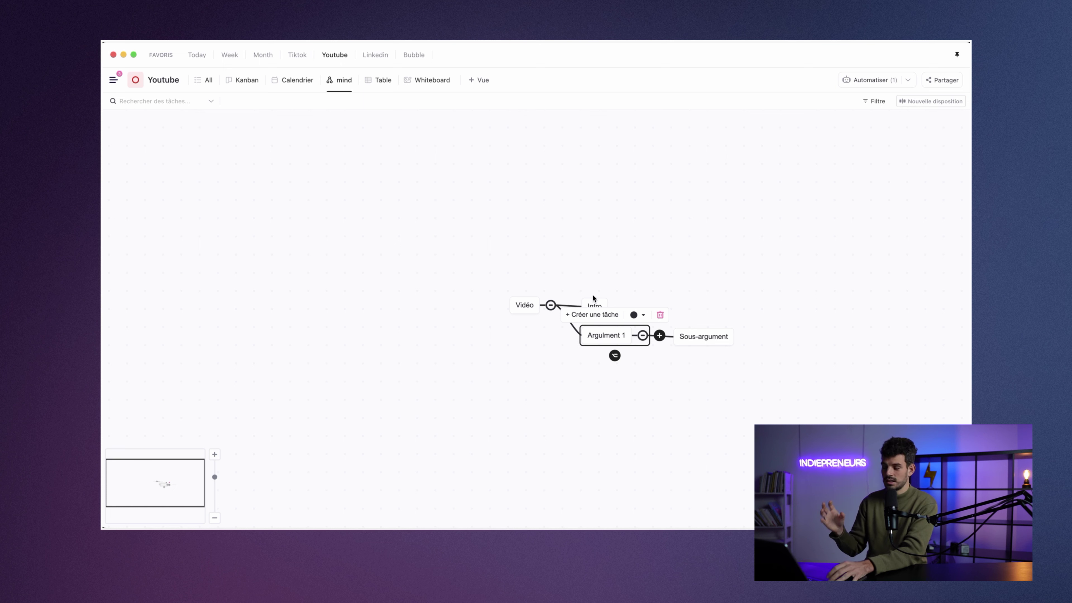
key("Escape")
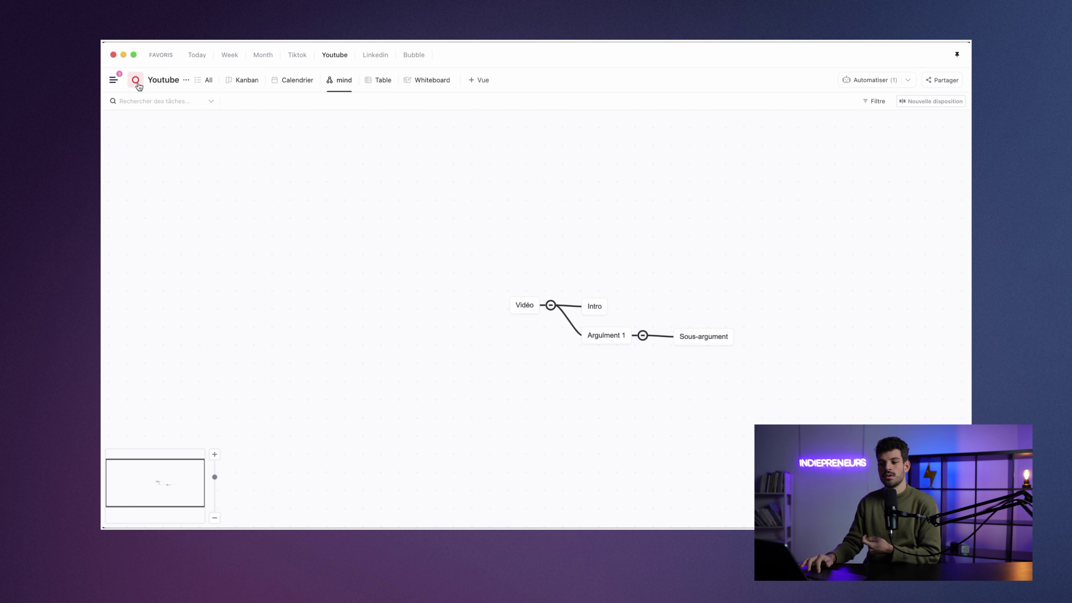
Return to the Table view of the Youtube list and set the Intro a Xano task's status to A MONTER
left_click(364, 80)
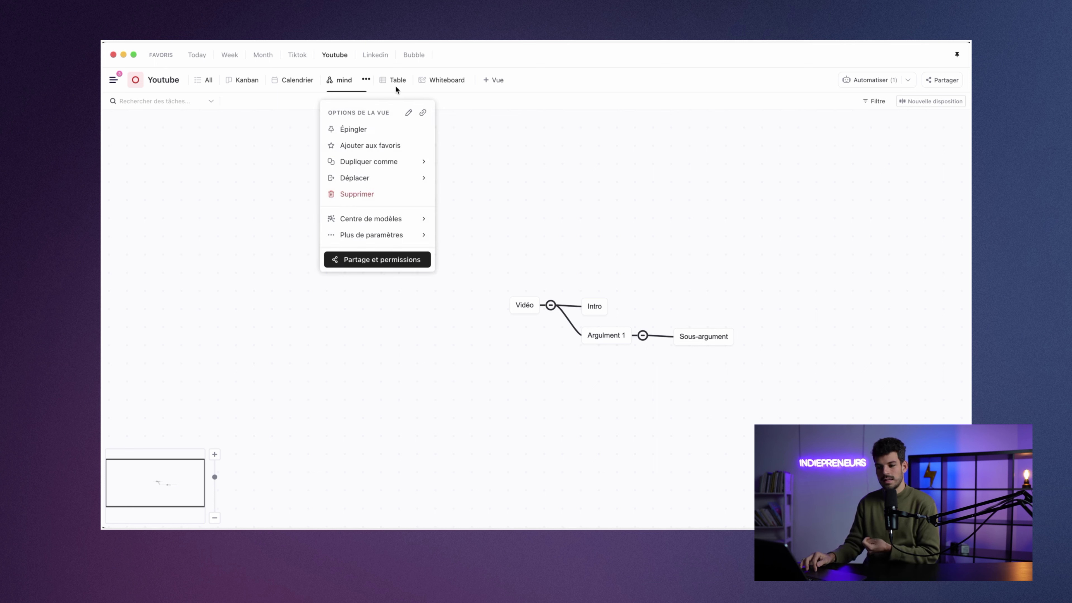
left_click(386, 83)
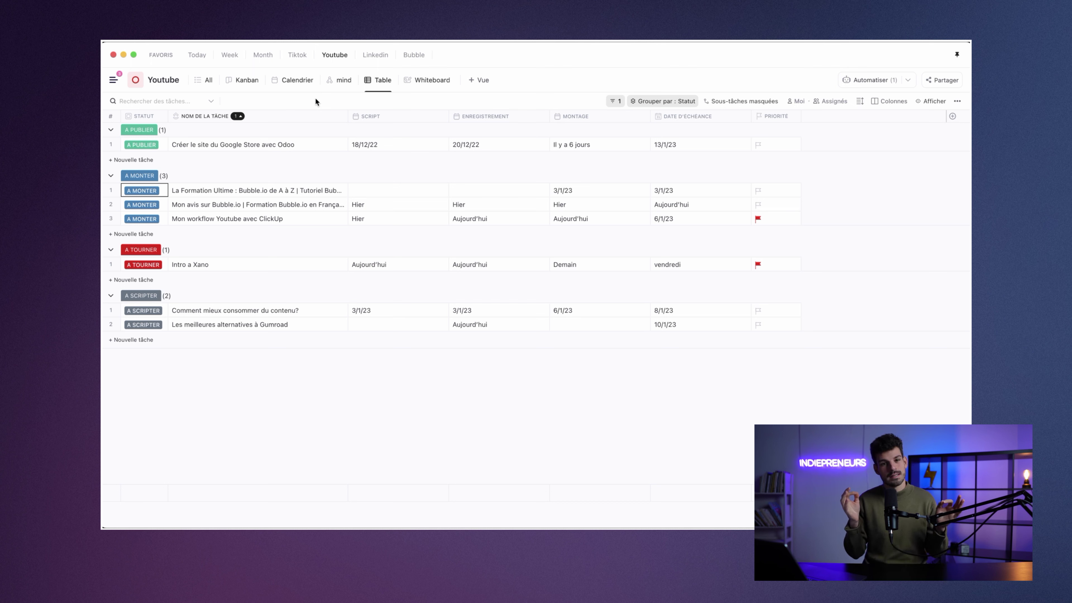
left_click(147, 312)
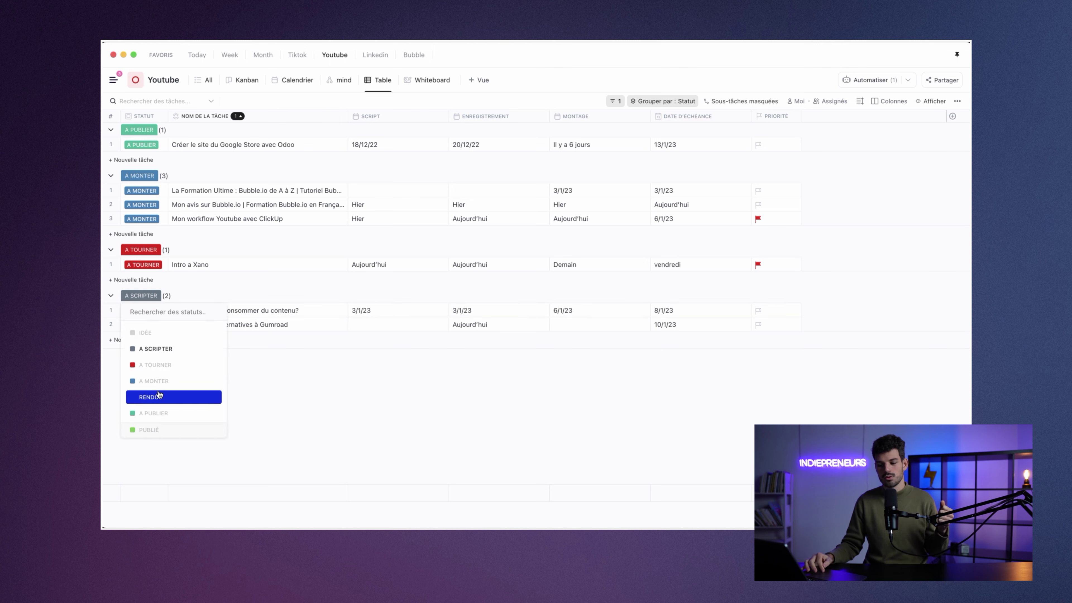
key("Escape")
left_click(142, 268)
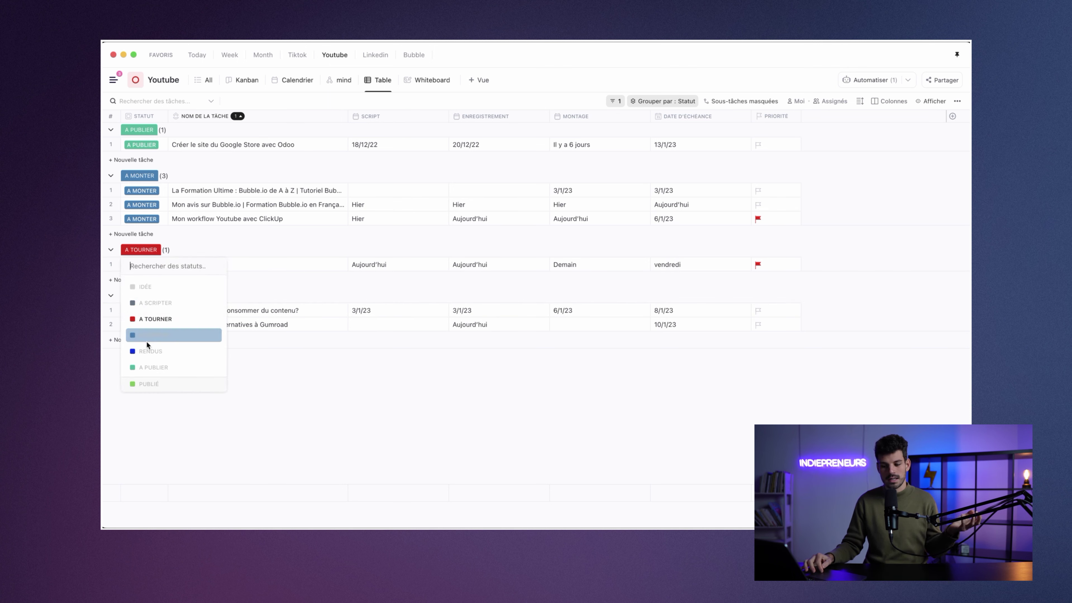
left_click(151, 340)
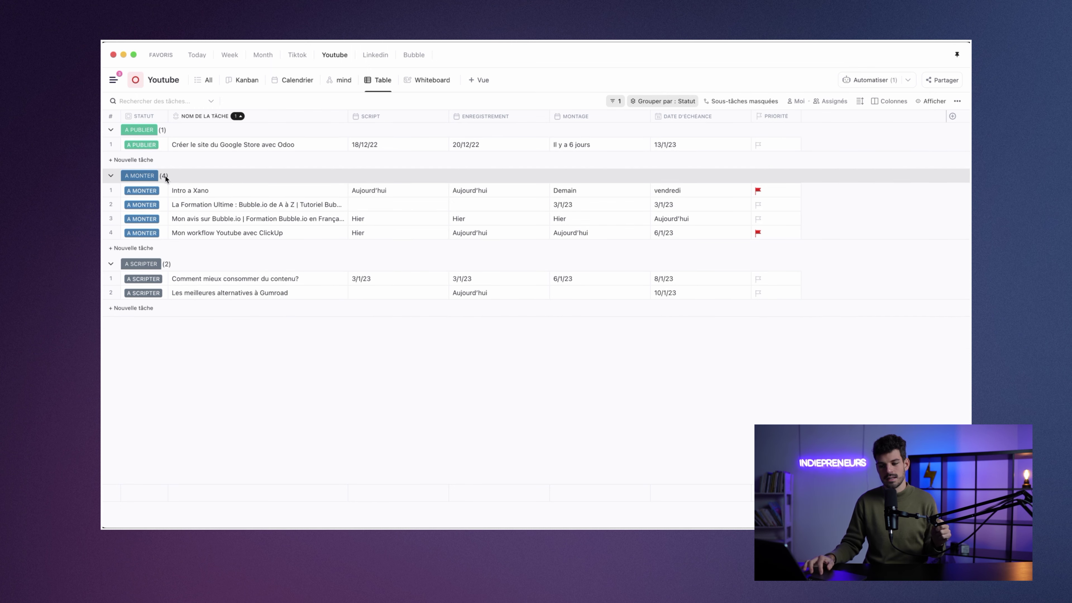
Open the Intro a Xano task and review its Vidéo Checklist, attachments and activity history
left_click(339, 190)
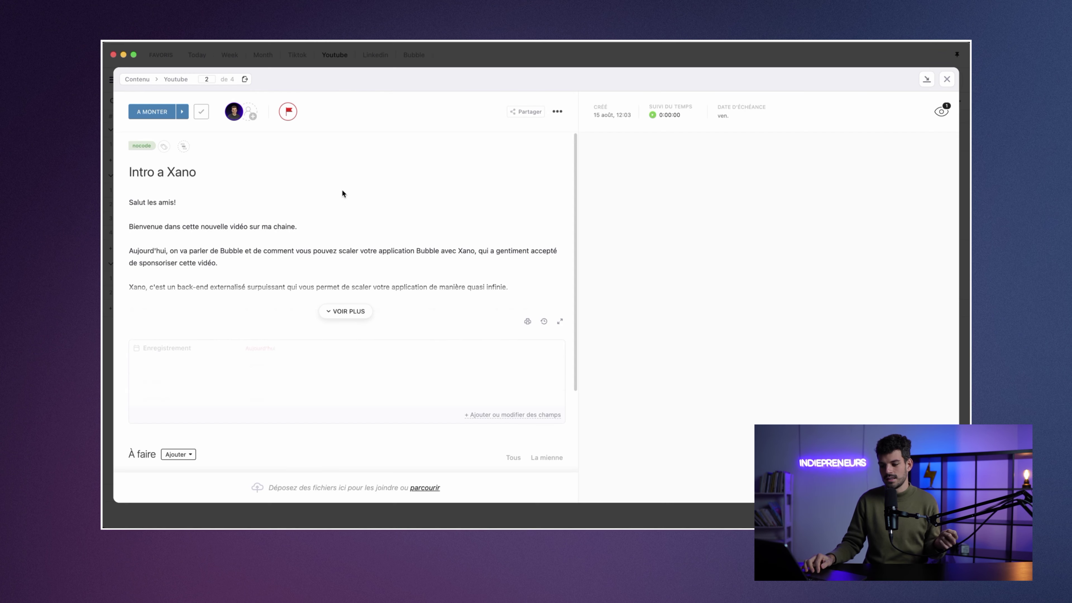
scroll(395, 267, "down", 5)
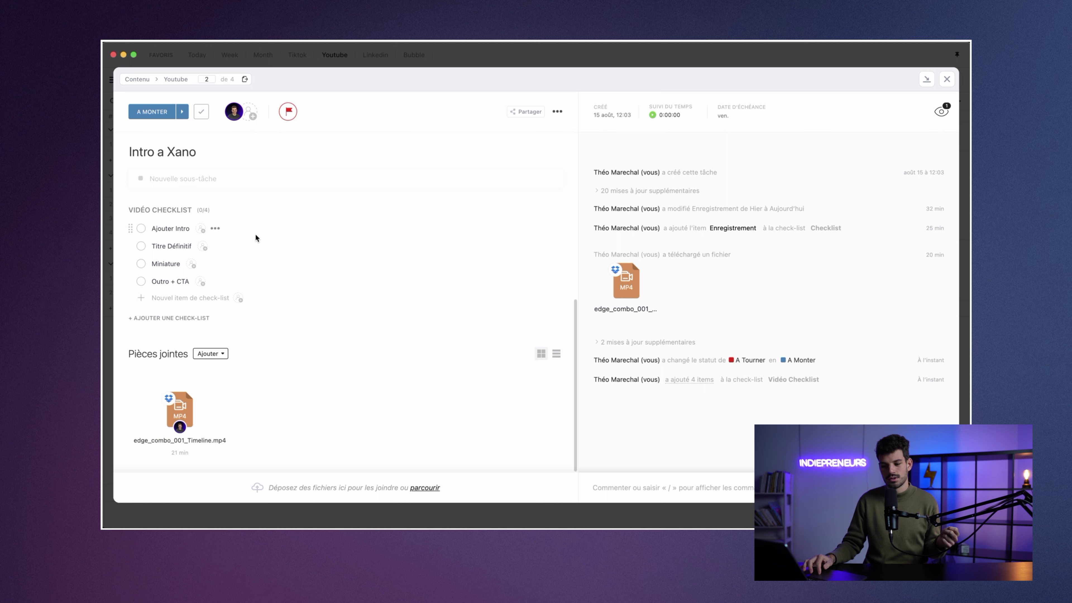